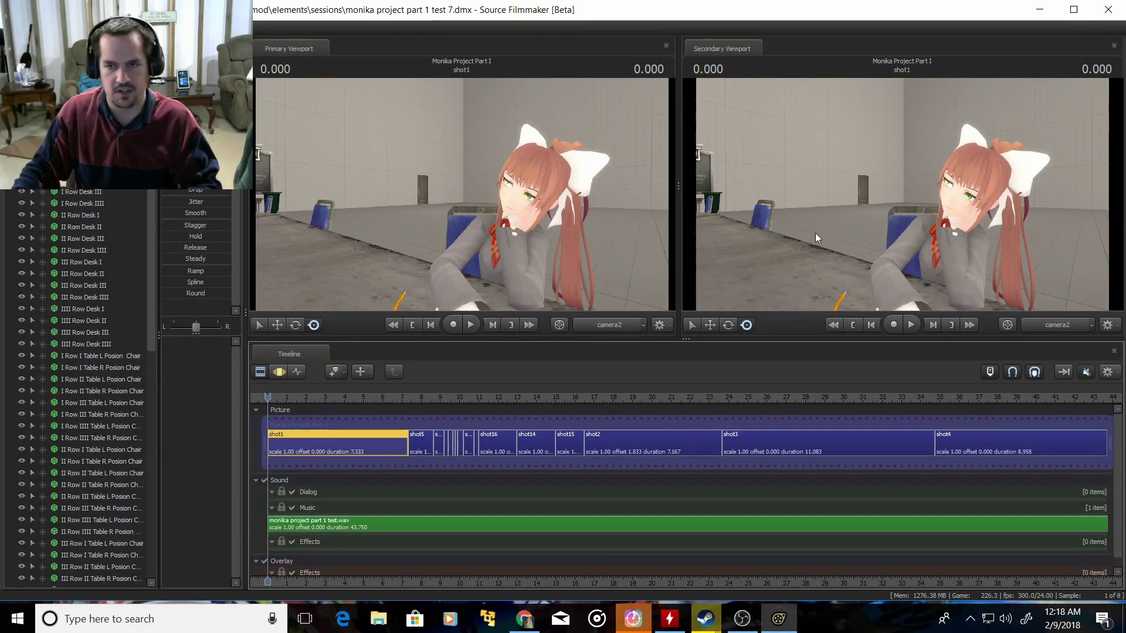
Step: Switch the secondary viewport to the work camera and frame the seated girl, her desk and the paper from the front
{"action": "left_click", "coordinate": [905, 284]}
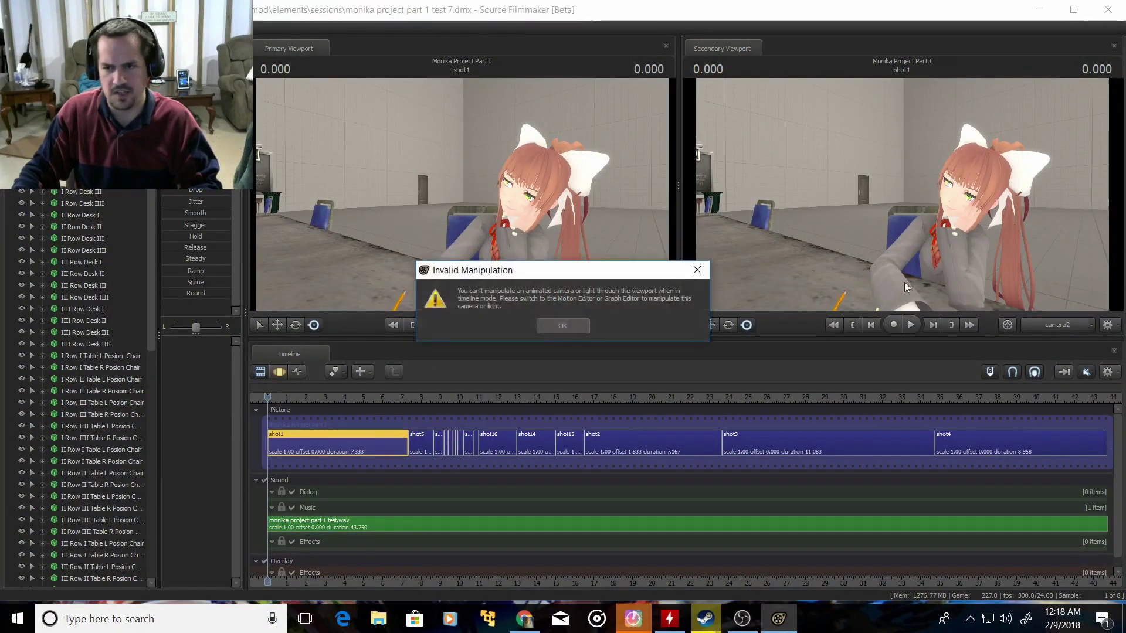
{"action": "left_click", "coordinate": [563, 327]}
{"action": "left_click_drag", "start_coordinate": [907, 163], "coordinate": [938, 167]}
{"action": "key", "text": "w"}
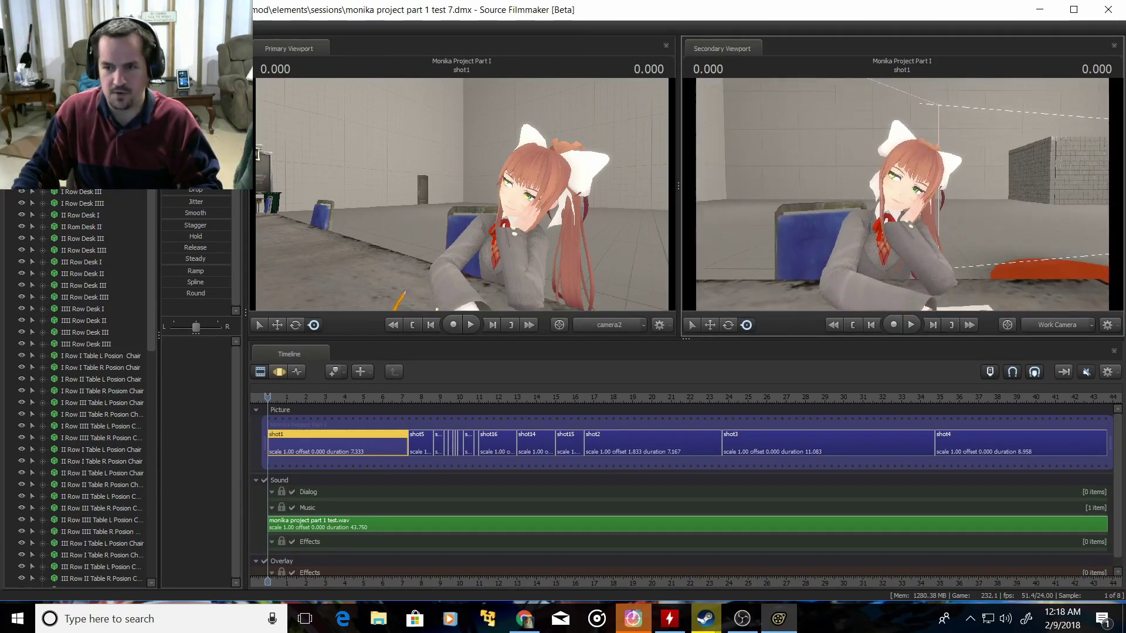
{"action": "key", "text": "d"}
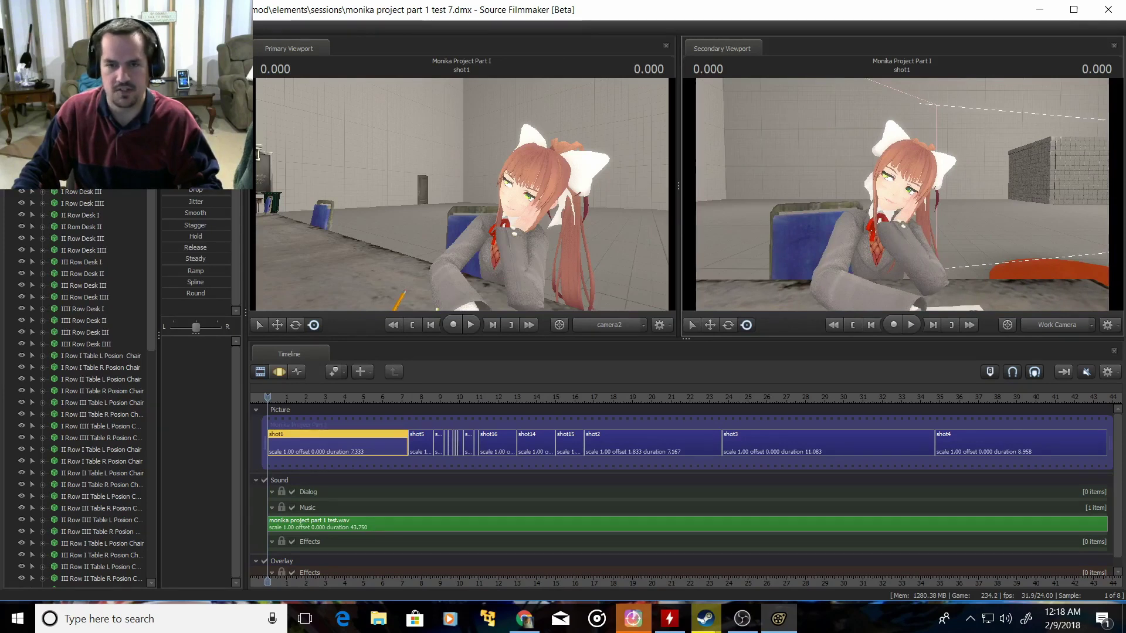
{"action": "left_click_drag", "start_coordinate": [902, 194], "coordinate": [904, 225]}
{"action": "key", "text": "a"}
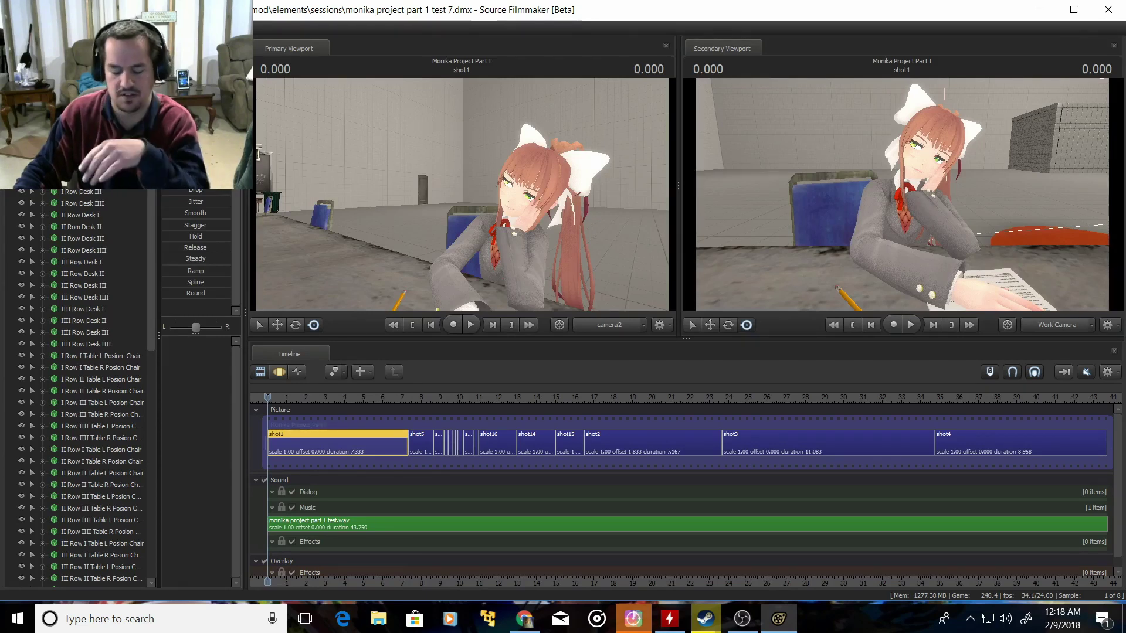
{"action": "mouse_move", "coordinate": [879, 171]}
{"action": "left_mouse_down"}
{"action": "mouse_move", "coordinate": [900, 164]}
{"action": "mouse_move", "coordinate": [876, 165]}
{"action": "left_mouse_up"}
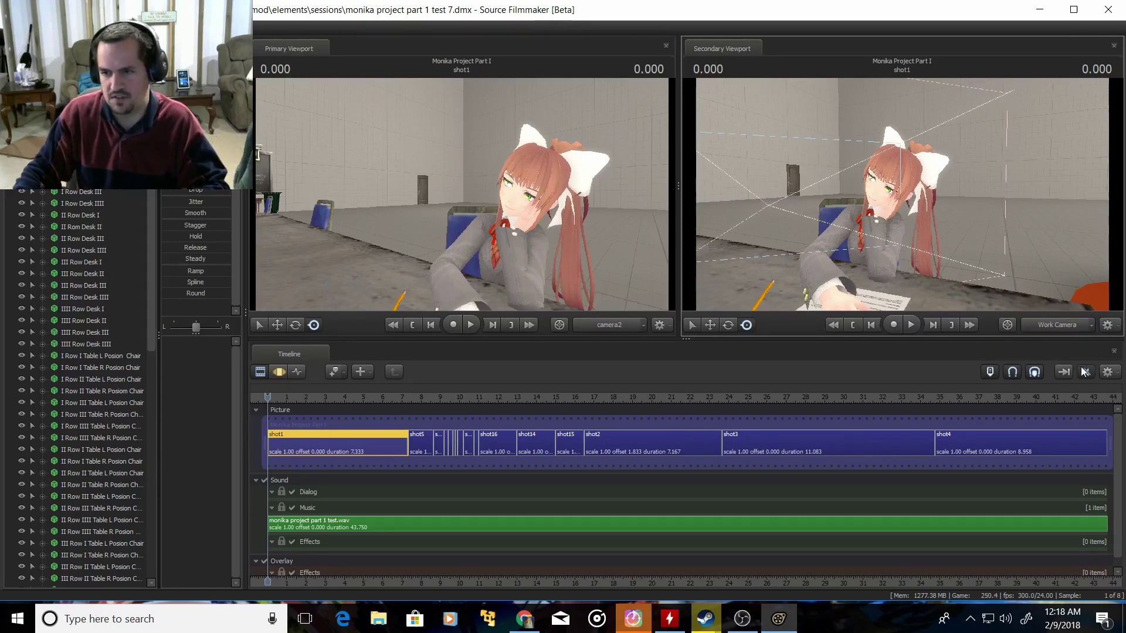
{"action": "left_click_drag", "start_coordinate": [1016, 218], "coordinate": [1006, 216]}
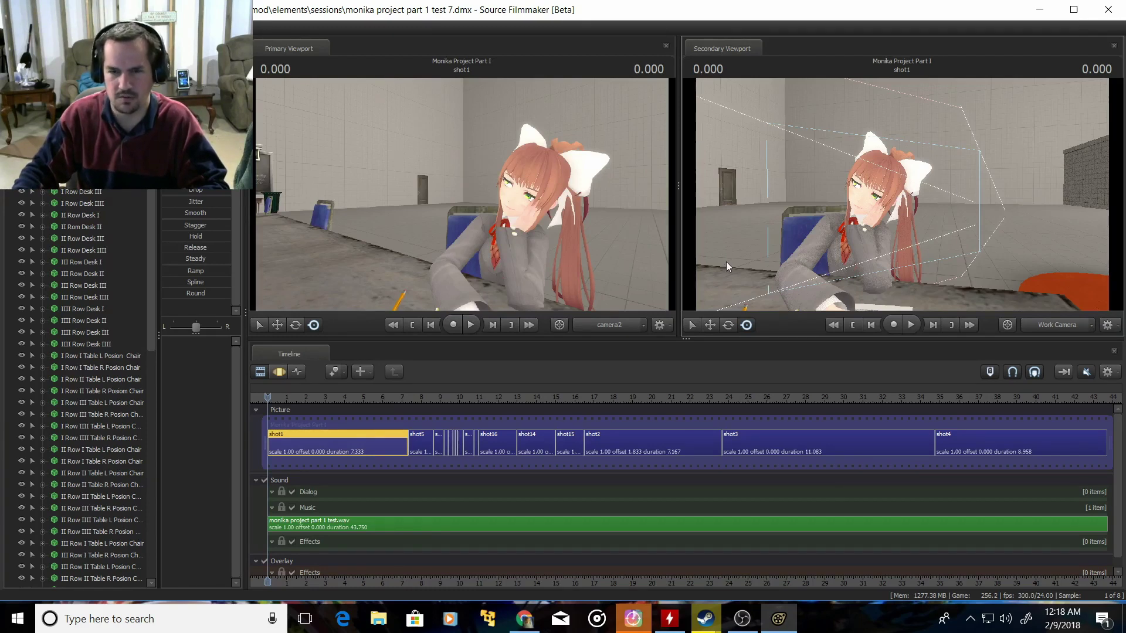
{"action": "left_click_drag", "start_coordinate": [726, 262], "coordinate": [909, 185]}
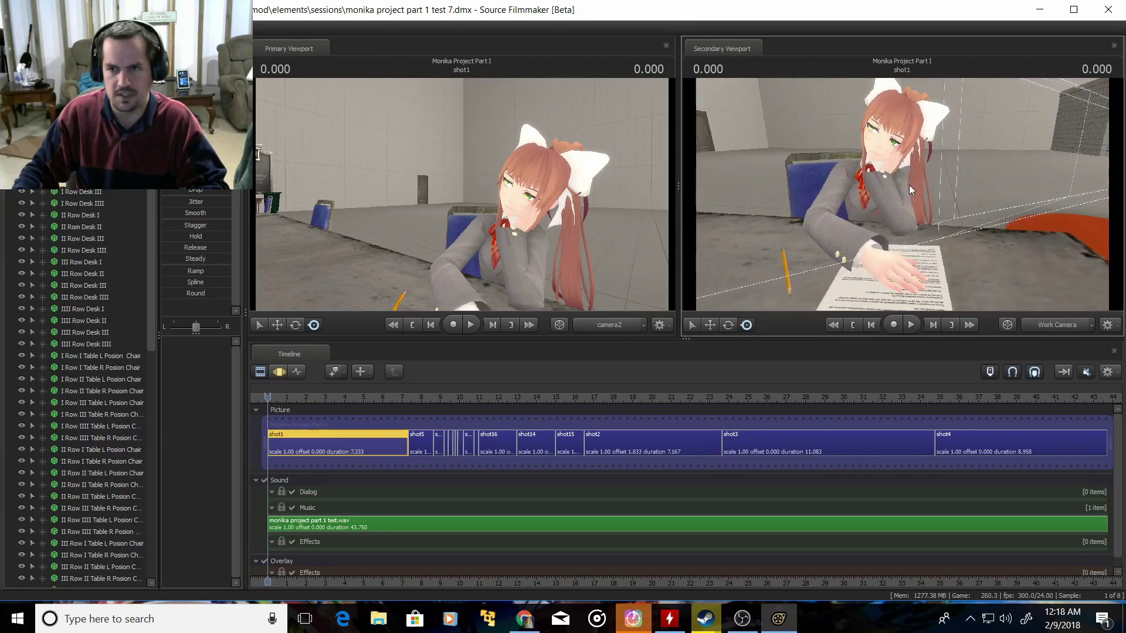
Step: Play shot1 from the start to about 7 s, pausing to inspect the classroom and the girl through the work camera
{"action": "key", "text": "space"}
{"action": "key", "text": "space"}
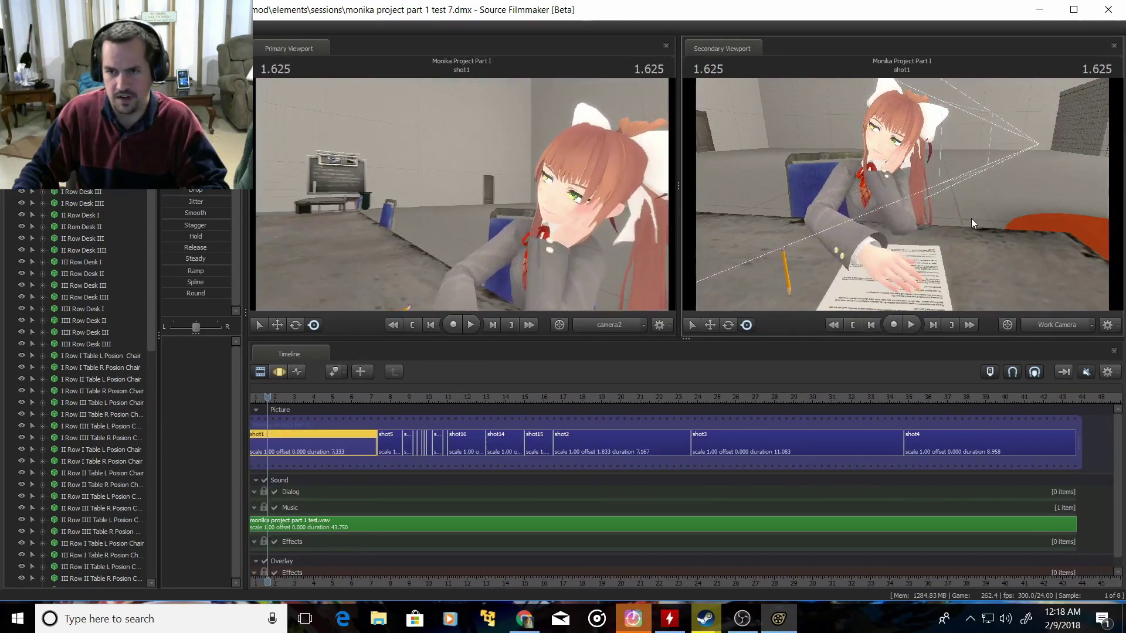
{"action": "left_click_drag", "start_coordinate": [971, 218], "coordinate": [850, 196]}
{"action": "left_click_drag", "start_coordinate": [938, 194], "coordinate": [936, 195]}
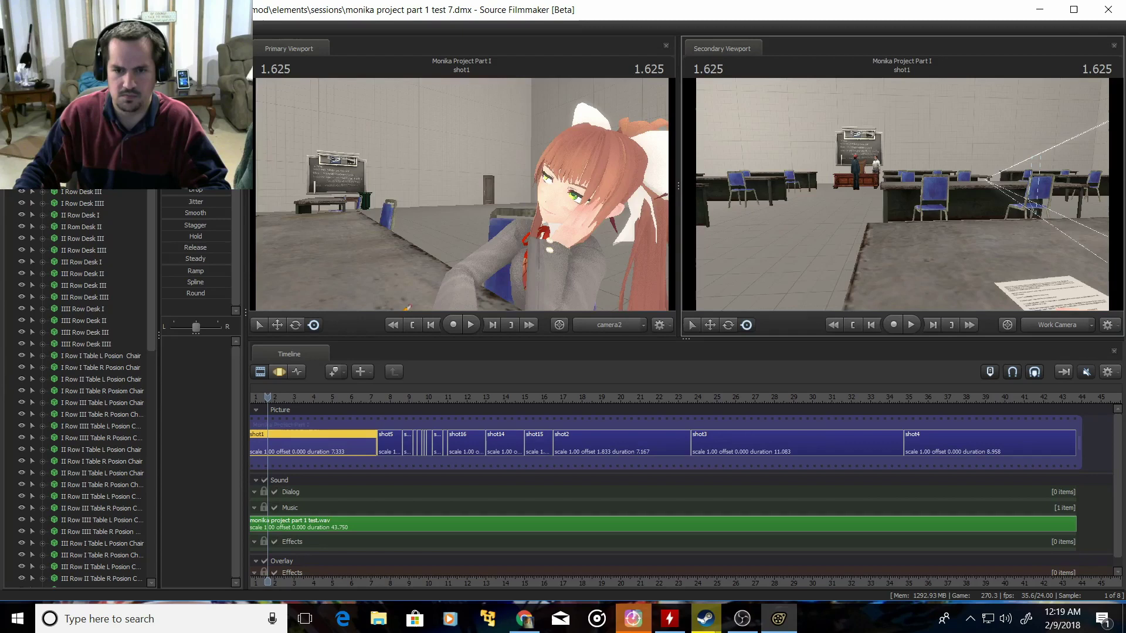
{"action": "key", "text": "w"}
{"action": "mouse_move", "coordinate": [901, 195]}
{"action": "left_mouse_down"}
{"action": "mouse_move", "coordinate": [879, 175]}
{"action": "mouse_move", "coordinate": [786, 182]}
{"action": "mouse_move", "coordinate": [925, 193]}
{"action": "mouse_move", "coordinate": [914, 192]}
{"action": "left_mouse_up"}
{"action": "key", "text": "w"}
{"action": "key", "text": "d"}
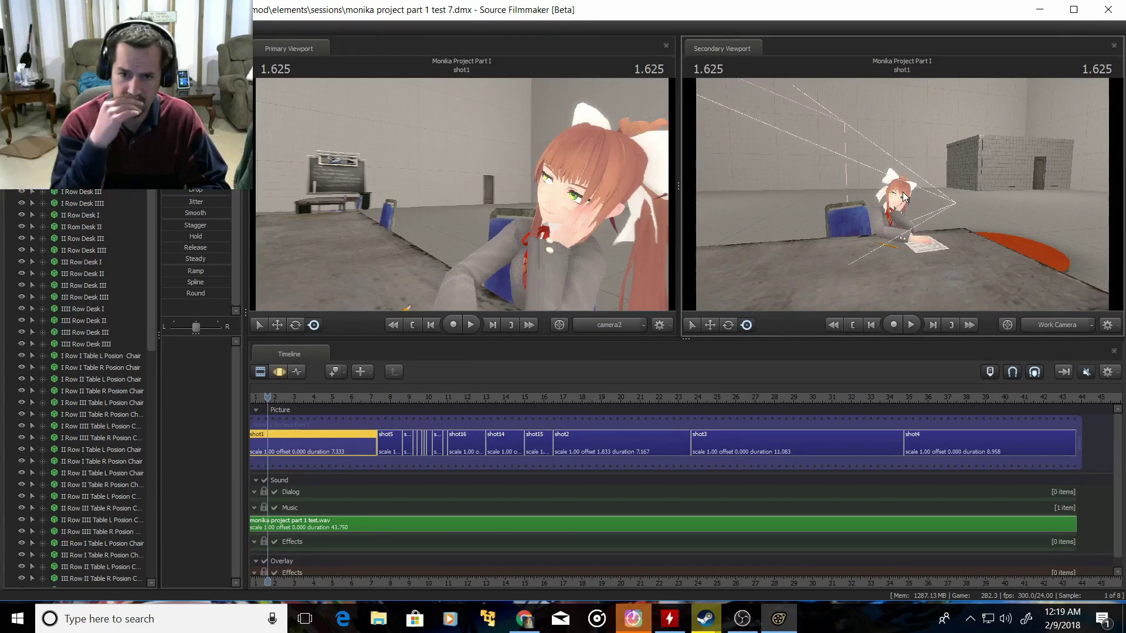
{"action": "key", "text": "space"}
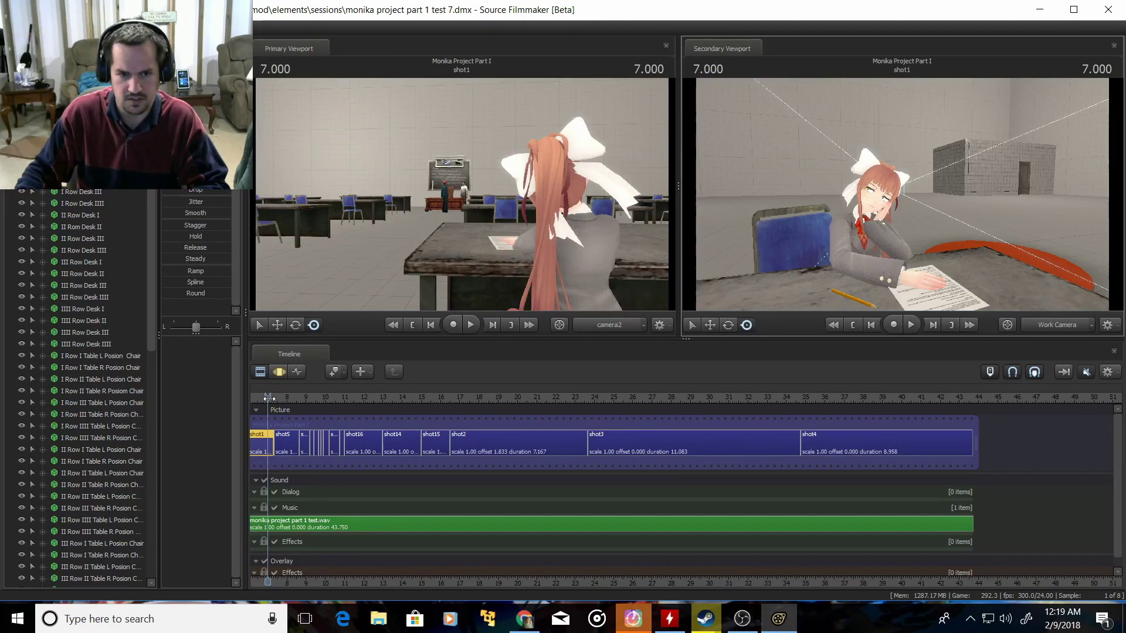
Step: Move the playhead to about 6.1 s in shot1, with the short shots after it enlarged in the timeline
{"action": "left_click_drag", "start_coordinate": [455, 424], "coordinate": [604, 423]}
{"action": "middle_click_drag", "start_coordinate": [369, 420], "coordinate": [540, 434]}
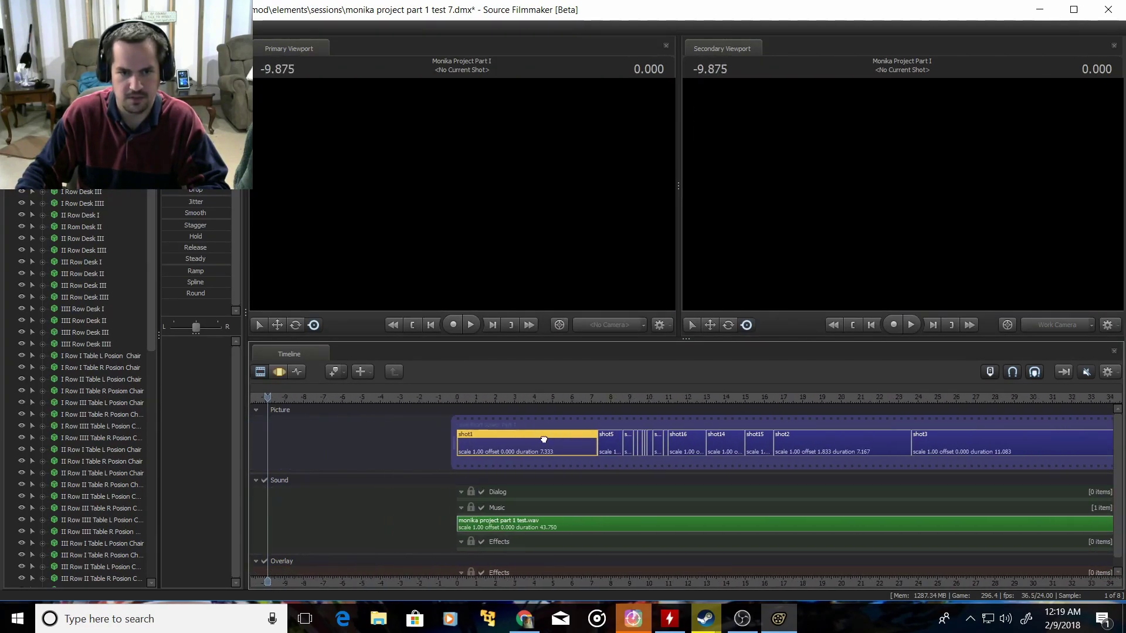
{"action": "left_click_drag", "start_coordinate": [267, 399], "coordinate": [575, 399]}
{"action": "scroll", "coordinate": [591, 450], "scroll_direction": "up", "scroll_amount": 2}
{"action": "scroll", "coordinate": [591, 449], "scroll_direction": "up", "scroll_amount": 2}
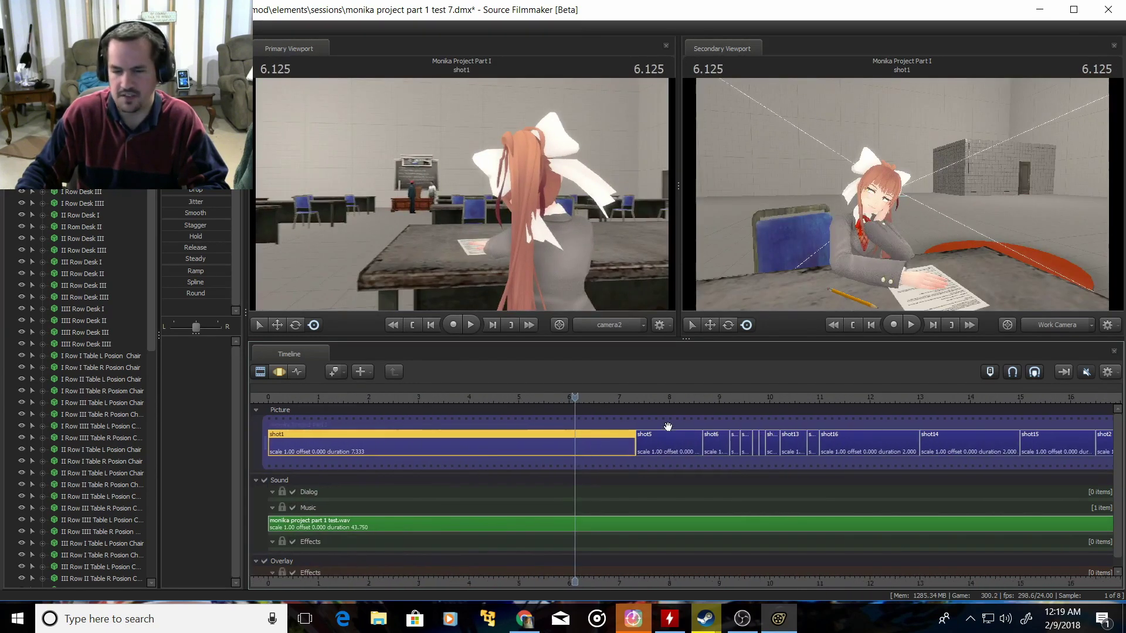
{"action": "scroll", "coordinate": [617, 435], "scroll_direction": "up", "scroll_amount": 2}
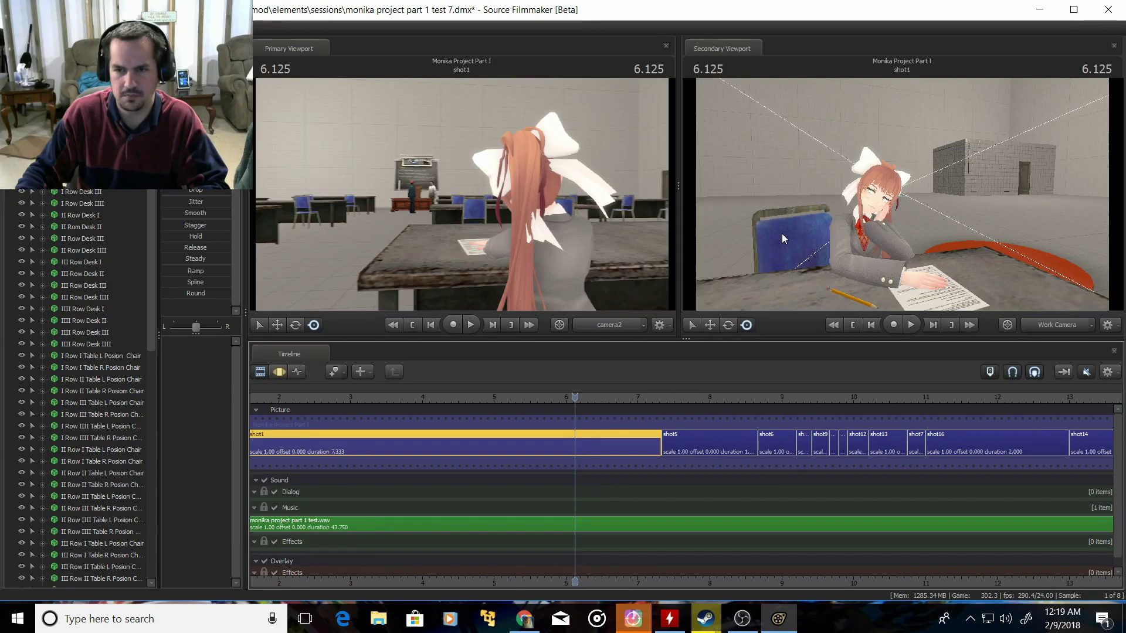
Step: Play from the end of shot1 through shot5 in short bursts, checking the girl's raised-hand and reaching poses from the work camera
{"action": "key", "text": "w"}
{"action": "left_click_drag", "start_coordinate": [782, 238], "coordinate": [734, 243]}
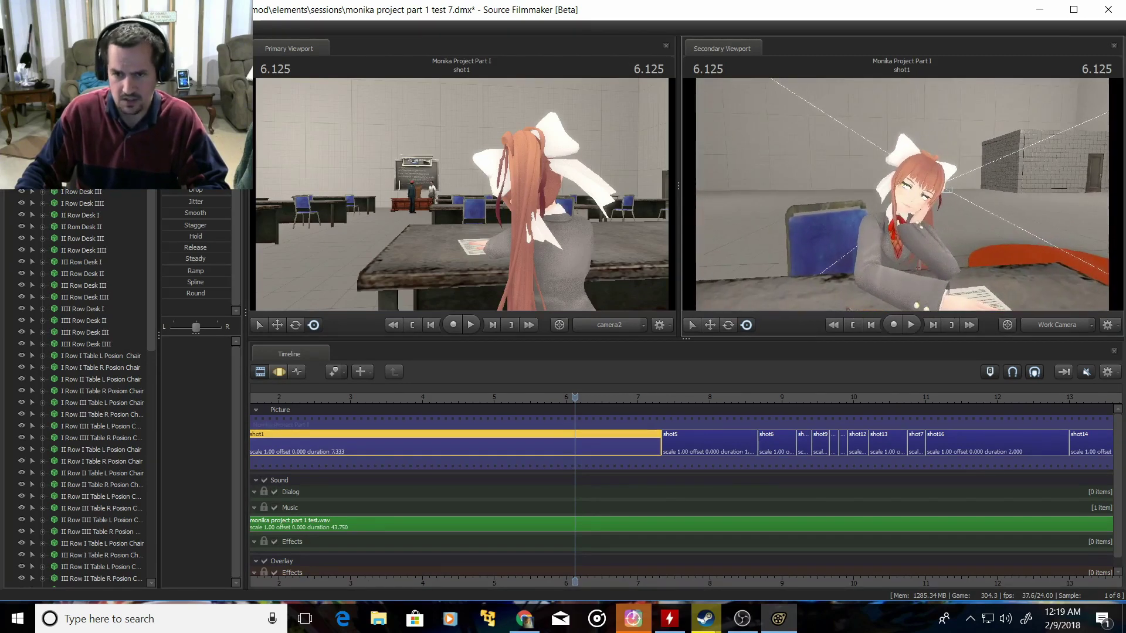
{"action": "key", "text": "space"}
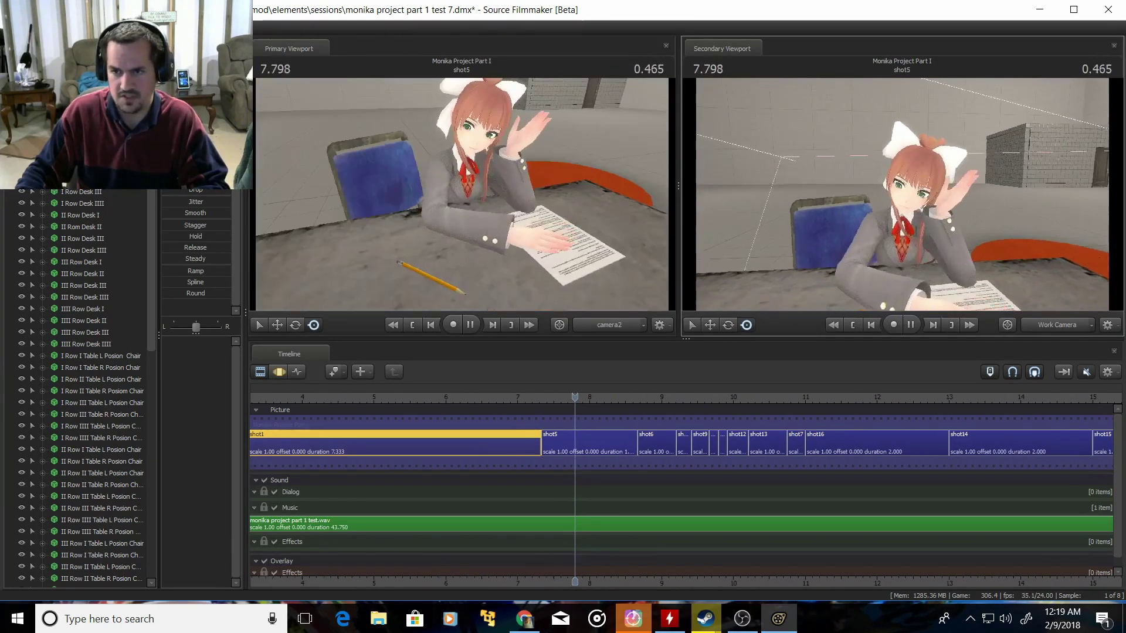
{"action": "key", "text": "space"}
{"action": "left_click_drag", "start_coordinate": [901, 194], "coordinate": [902, 259]}
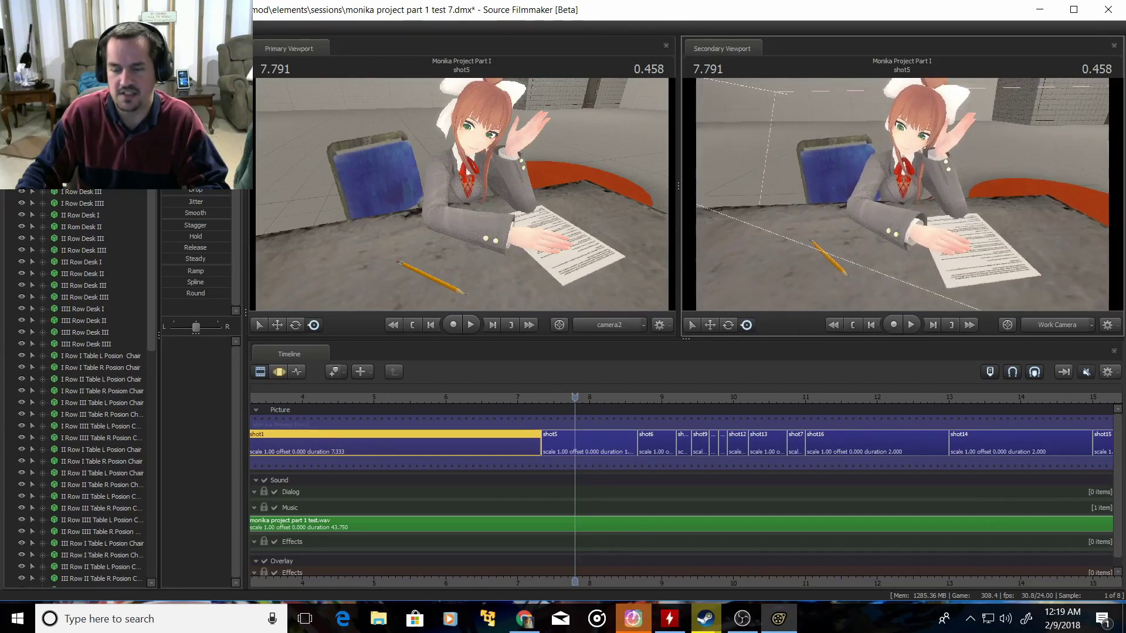
{"action": "left_click_drag", "start_coordinate": [766, 241], "coordinate": [844, 282]}
{"action": "key", "text": "space"}
{"action": "key", "text": "space"}
{"action": "left_click_drag", "start_coordinate": [901, 194], "coordinate": [944, 155]}
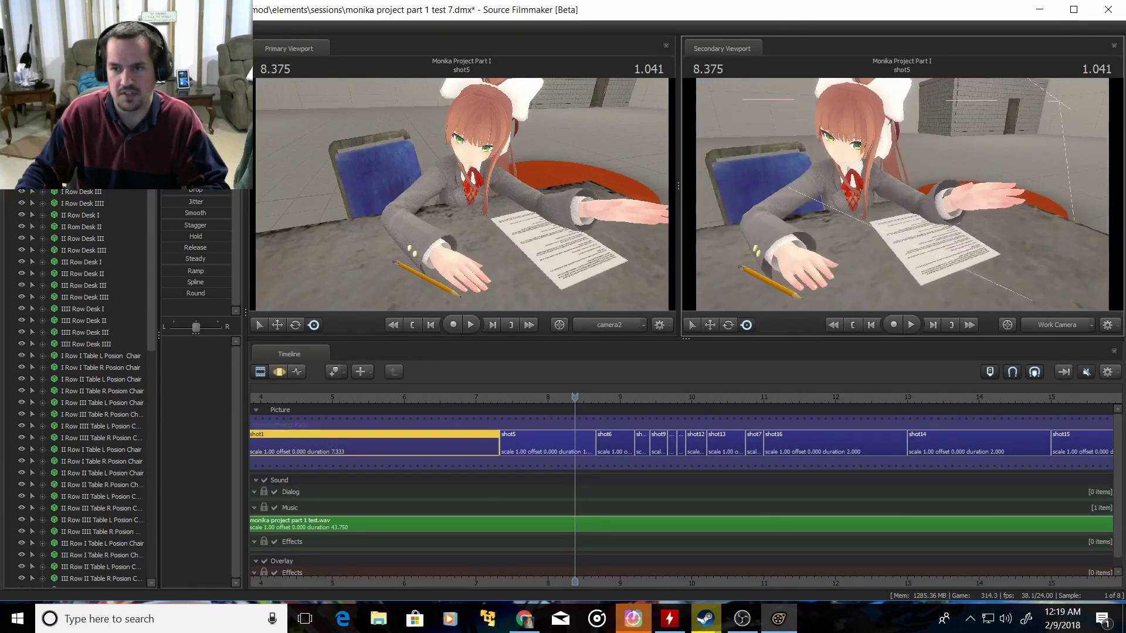
{"action": "left_click_drag", "start_coordinate": [800, 273], "coordinate": [799, 275]}
Step: Play from shot6 to the start of shot7 in short bursts, checking how the girl picks up the pencil and writes
{"action": "key", "text": "space"}
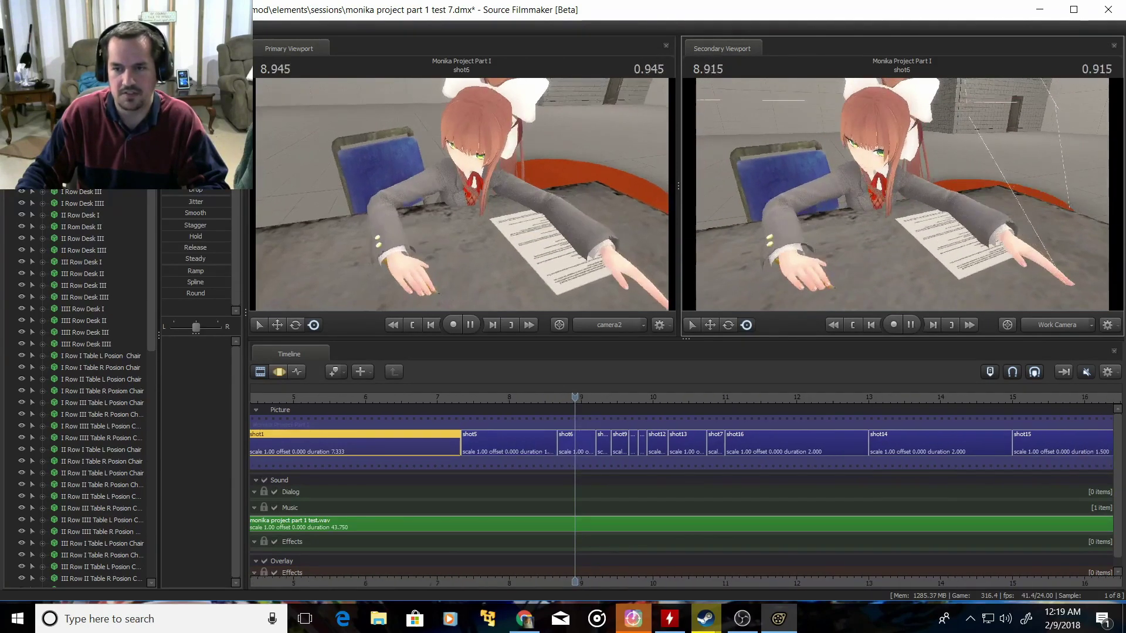
{"action": "key", "text": "space"}
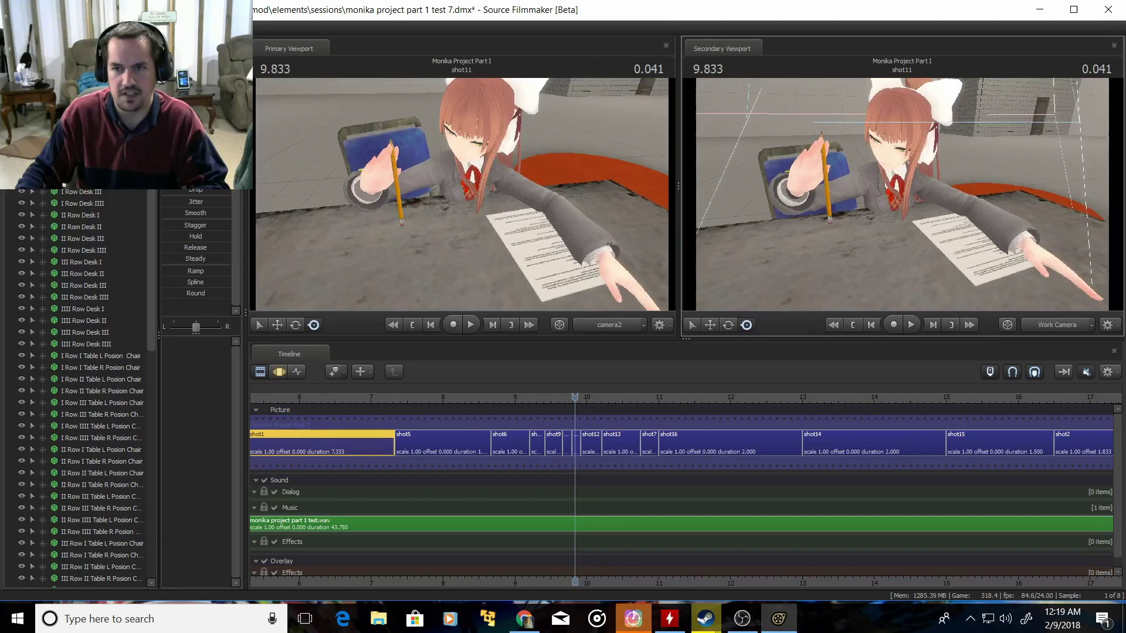
{"action": "key", "text": "space"}
{"action": "key", "text": "space"}
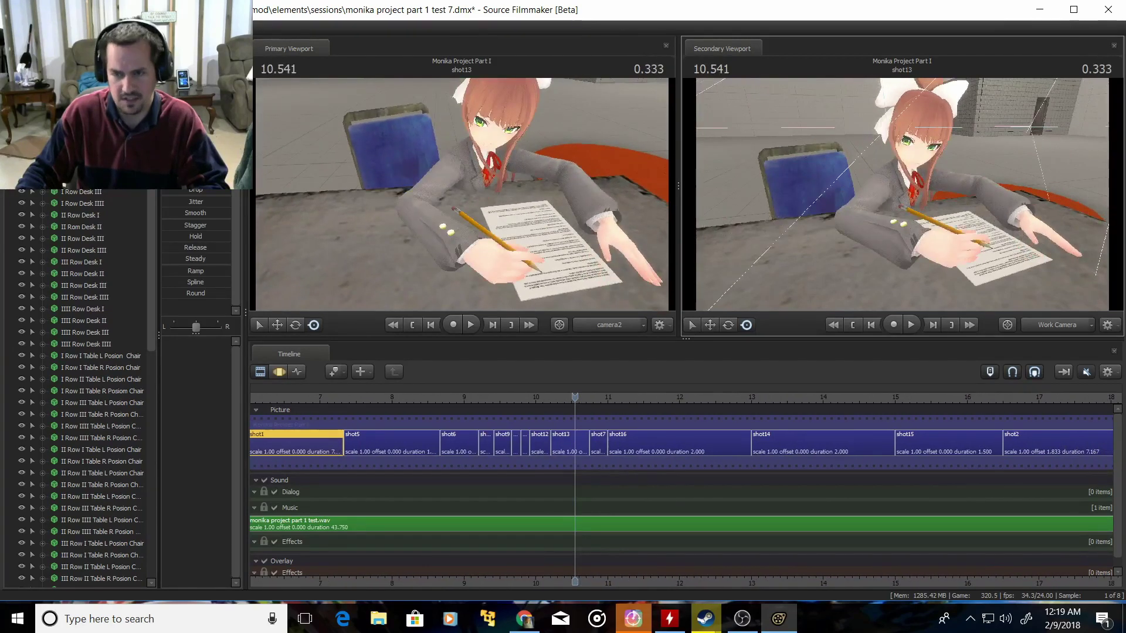
{"action": "left_click_drag", "start_coordinate": [801, 273], "coordinate": [826, 288]}
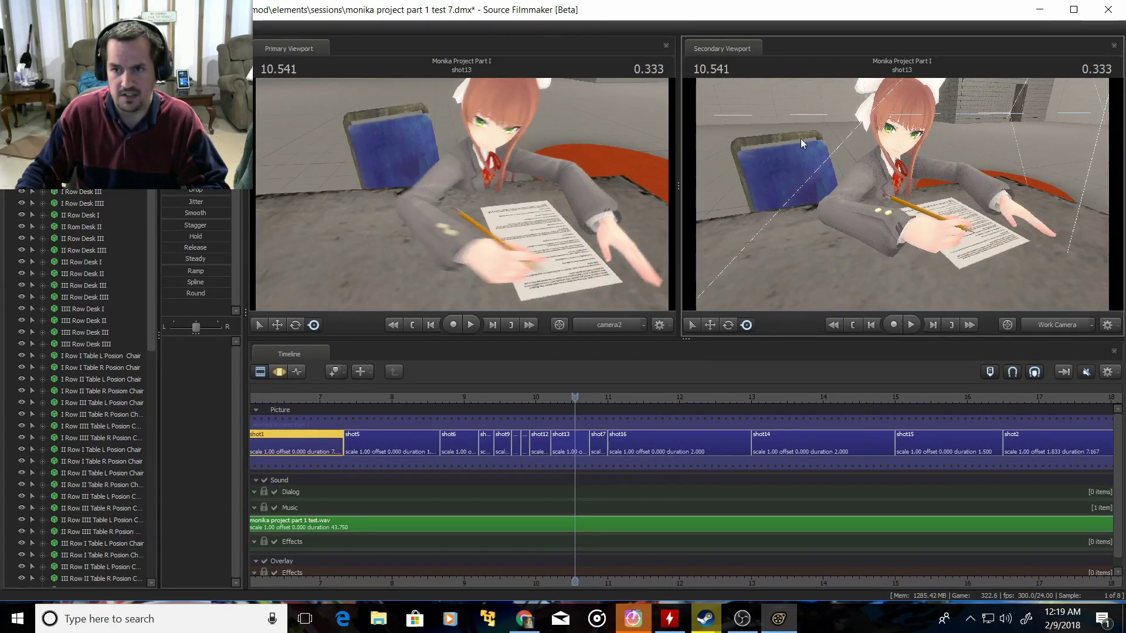
{"action": "key", "text": "space"}
{"action": "key", "text": "space"}
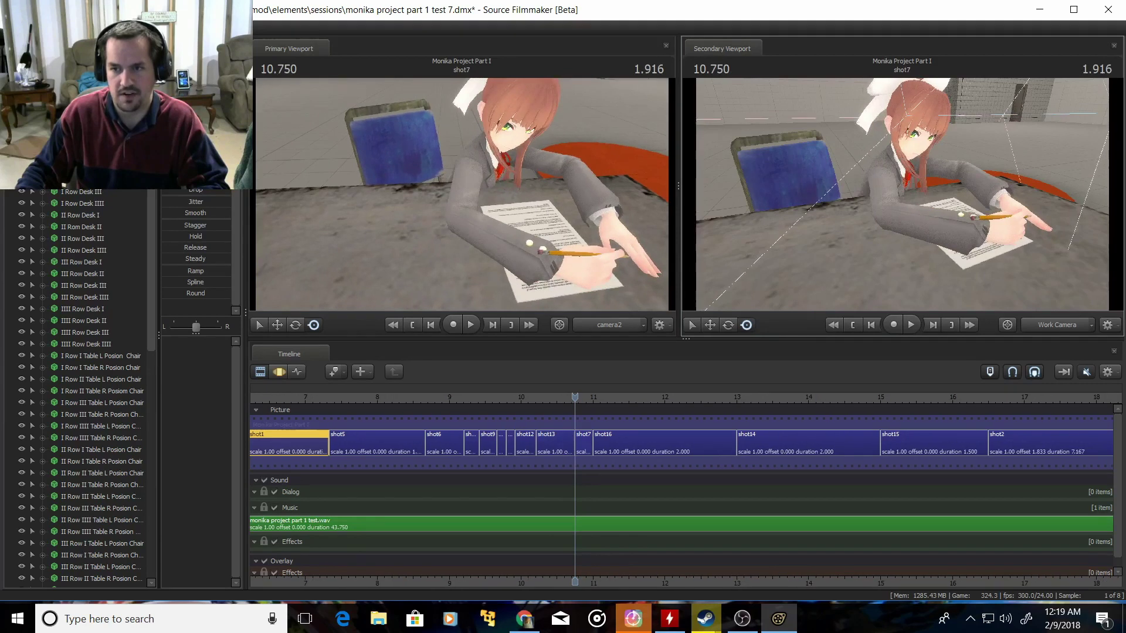
{"action": "left_click_drag", "start_coordinate": [901, 194], "coordinate": [837, 194]}
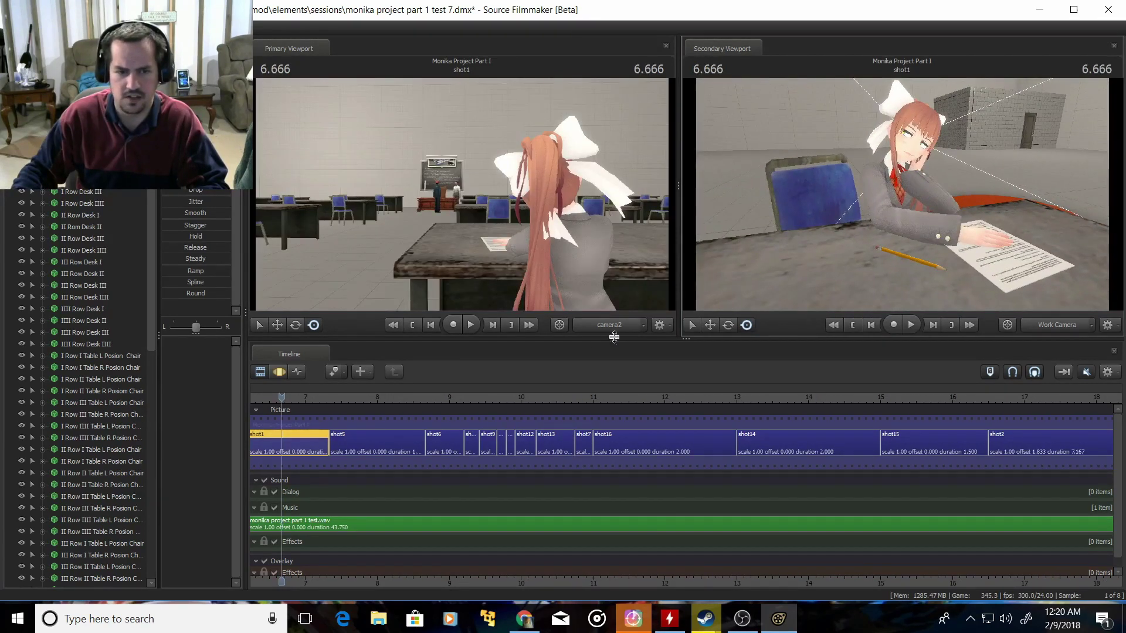
Step: Return to about 3.9 s in shot1 and replay it to its end, comparing camera2 with the work camera
{"action": "scroll", "coordinate": [357, 443], "scroll_direction": "down", "scroll_amount": 2}
{"action": "scroll", "coordinate": [358, 442], "scroll_direction": "up", "scroll_amount": 2}
{"action": "middle_click_drag", "start_coordinate": [332, 423], "coordinate": [426, 431]}
{"action": "left_click_drag", "start_coordinate": [425, 430], "coordinate": [482, 432]}
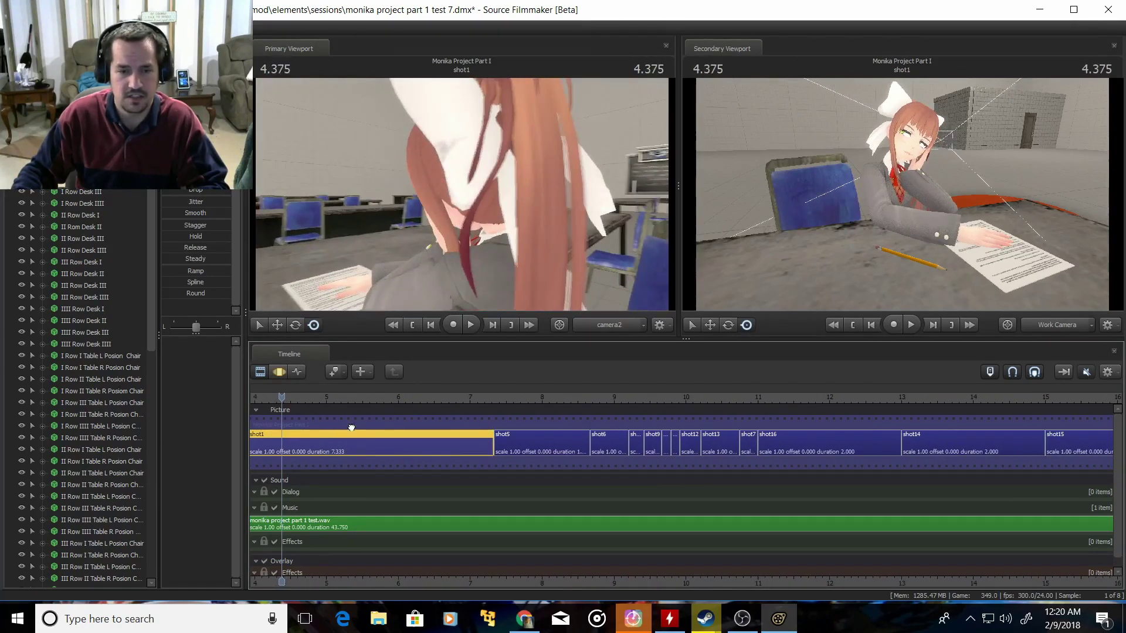
{"action": "left_click_drag", "start_coordinate": [351, 428], "coordinate": [382, 426]}
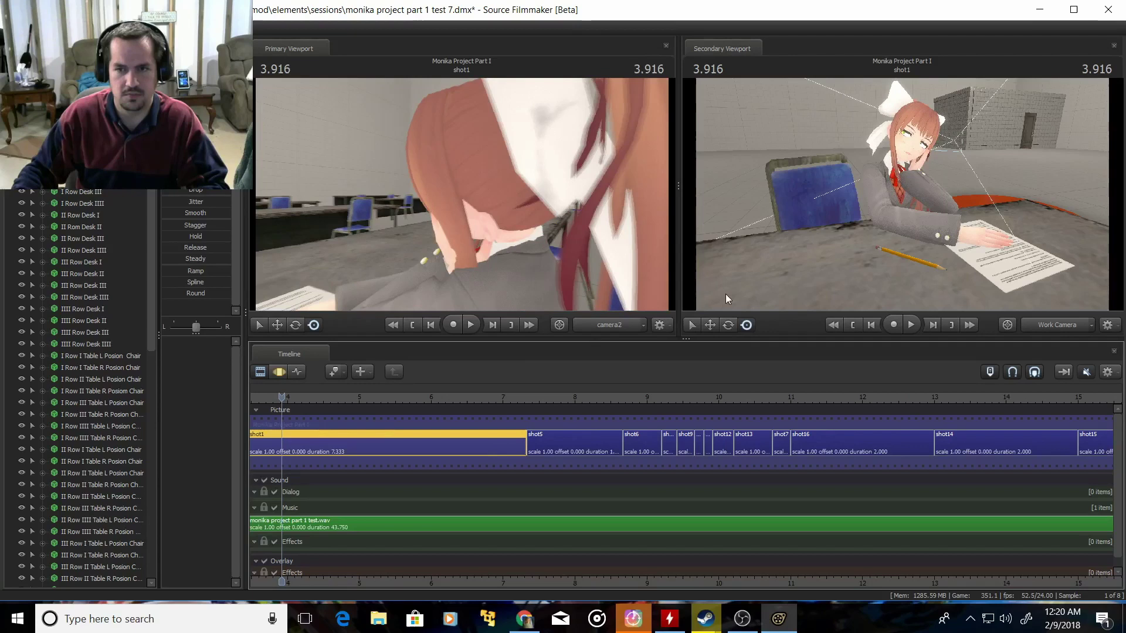
{"action": "key", "text": "space"}
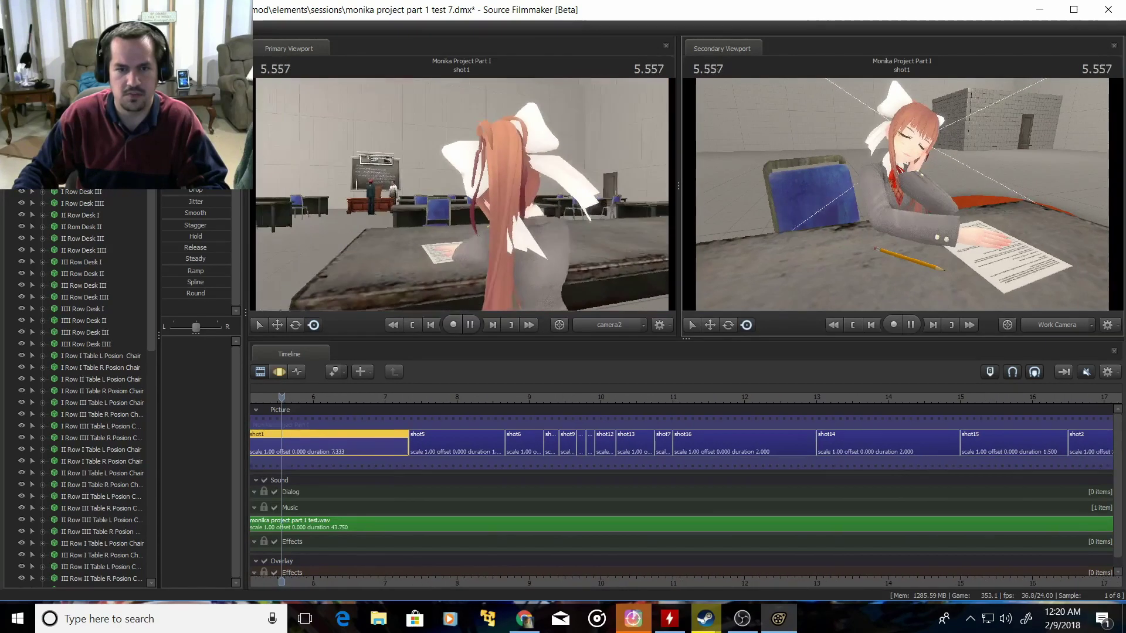
{"action": "key", "text": "space"}
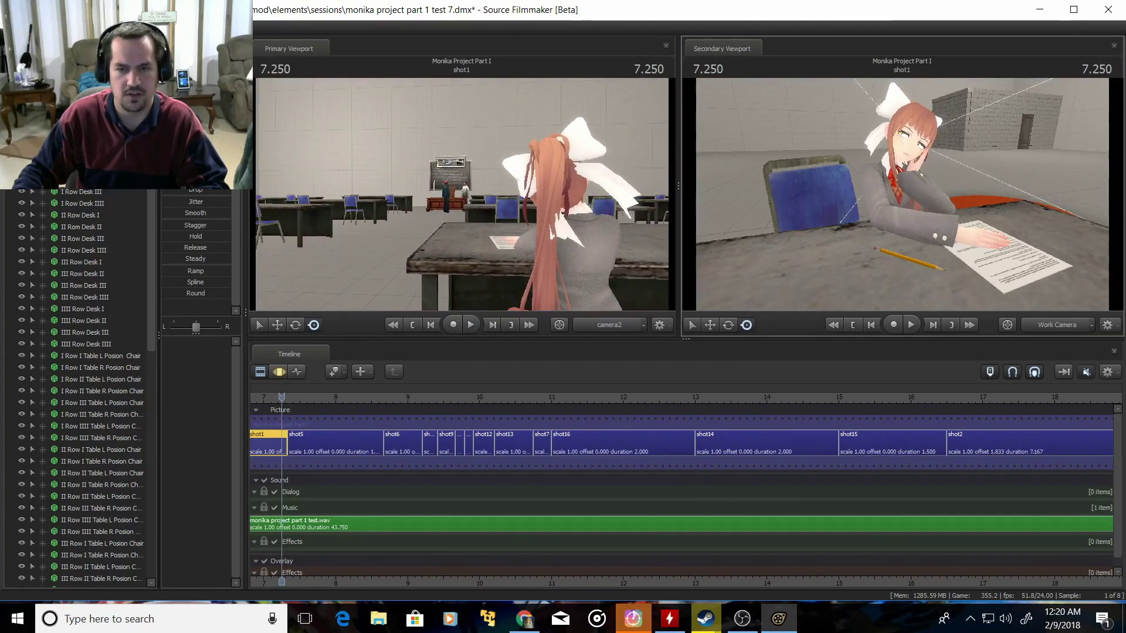
{"action": "left_click_drag", "start_coordinate": [901, 194], "coordinate": [678, 270]}
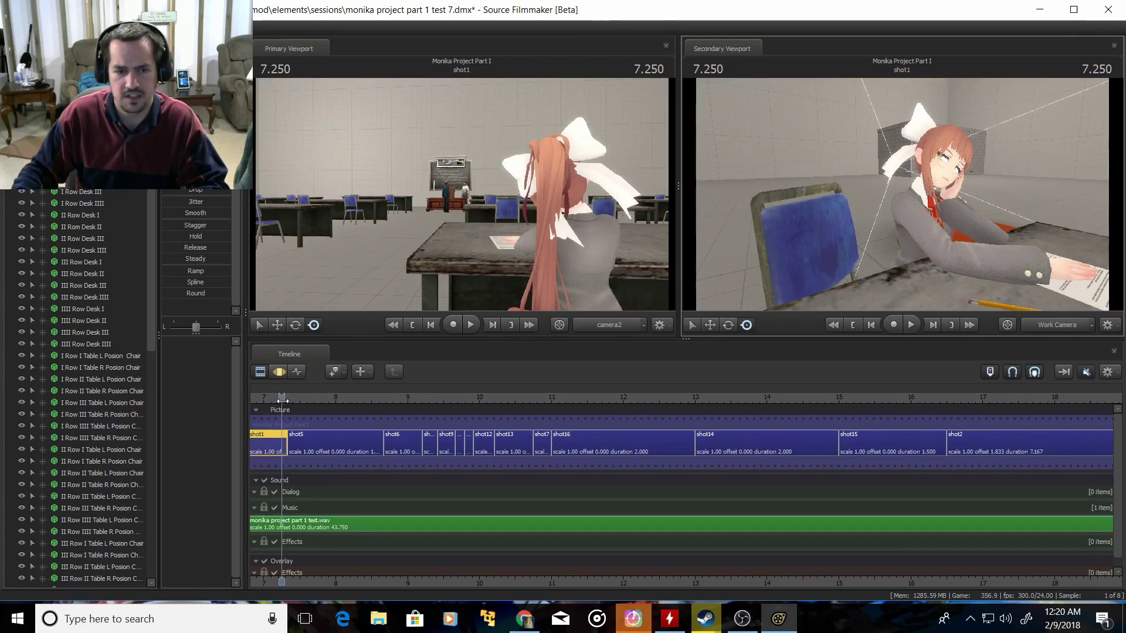
Step: Place the playhead at the start of shot7 (10.750 s) and examine the writing pose from the front across the desk
{"action": "left_click_drag", "start_coordinate": [282, 401], "coordinate": [534, 403]}
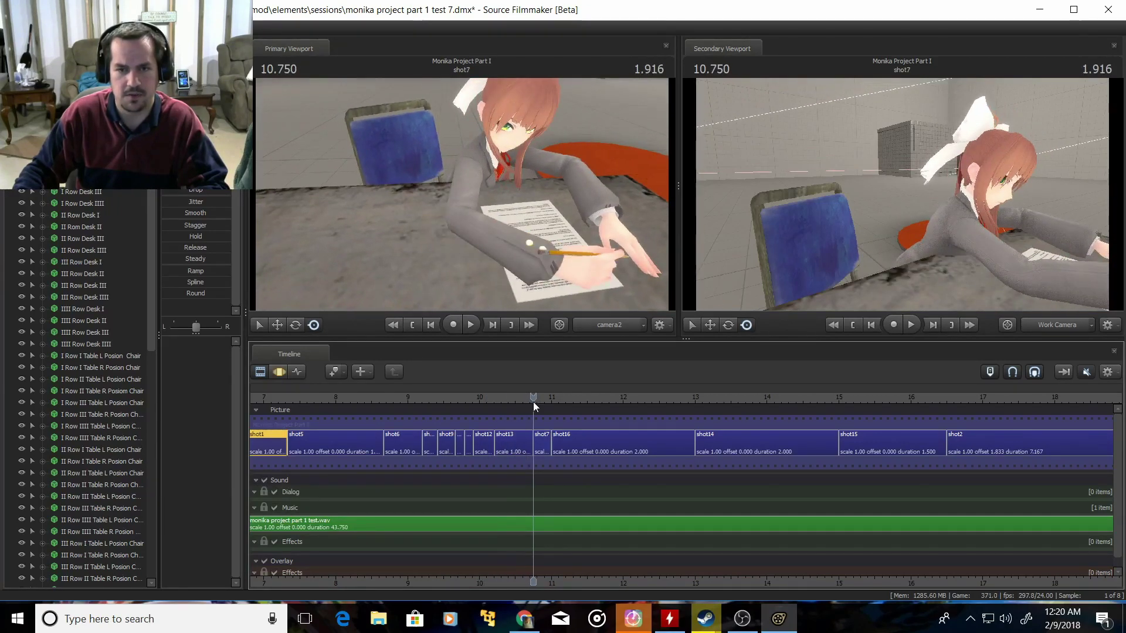
{"action": "mouse_move", "coordinate": [837, 146]}
{"action": "left_mouse_down"}
{"action": "mouse_move", "coordinate": [1003, 152]}
{"action": "mouse_move", "coordinate": [1055, 129]}
{"action": "mouse_move", "coordinate": [1054, 166]}
{"action": "mouse_move", "coordinate": [836, 141]}
{"action": "left_mouse_up"}
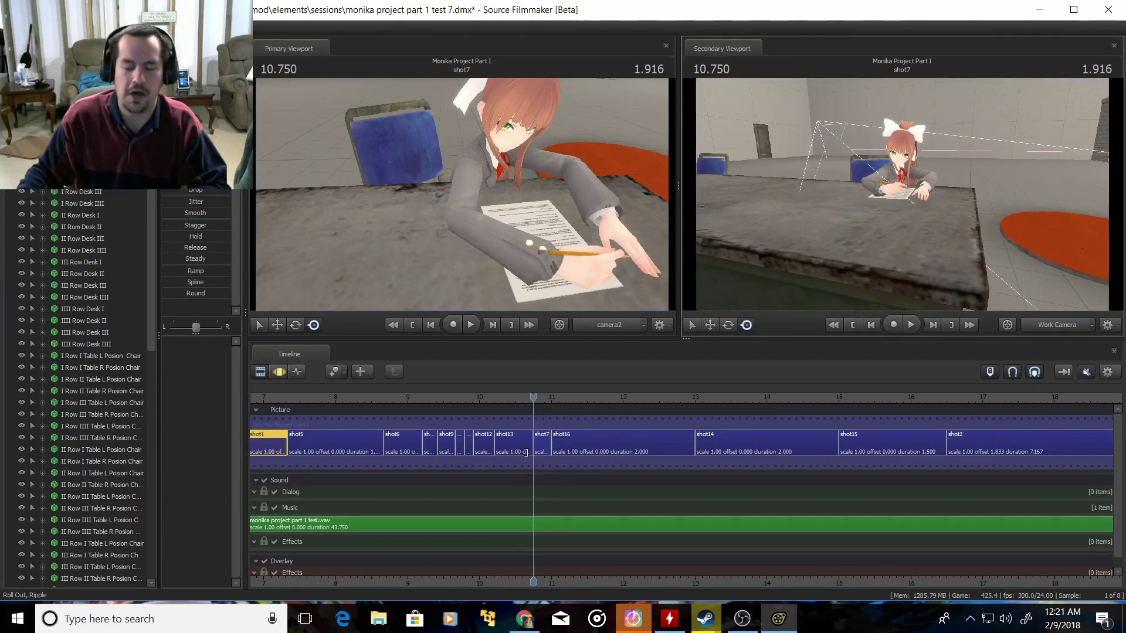
{"action": "scroll", "coordinate": [541, 447], "scroll_direction": "down", "scroll_amount": 2}
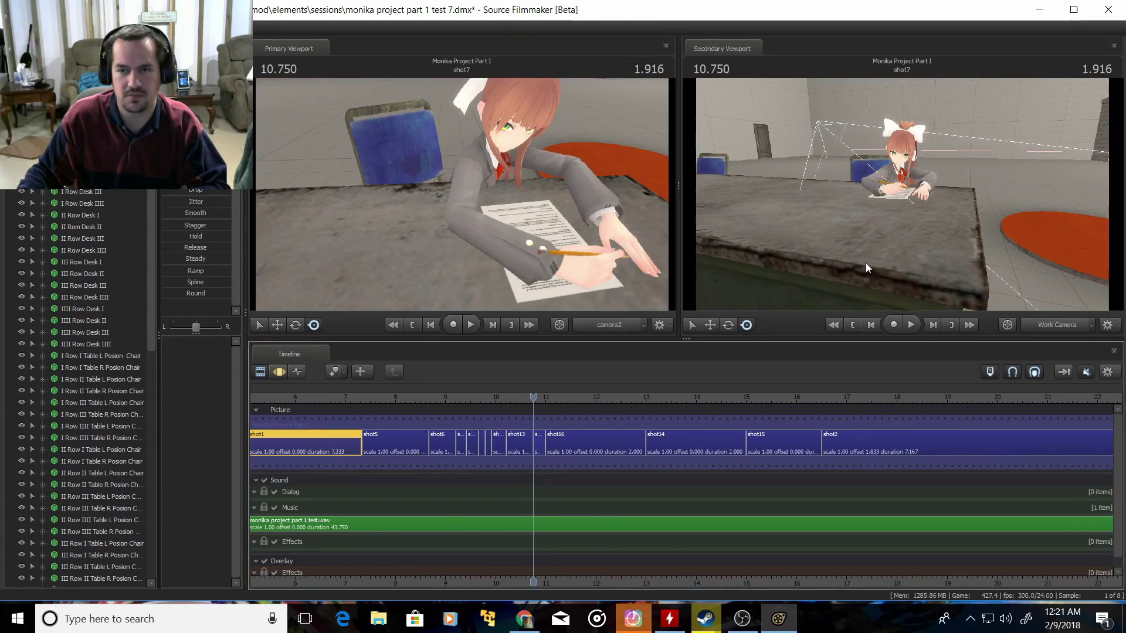
{"action": "left_click_drag", "start_coordinate": [865, 263], "coordinate": [865, 262]}
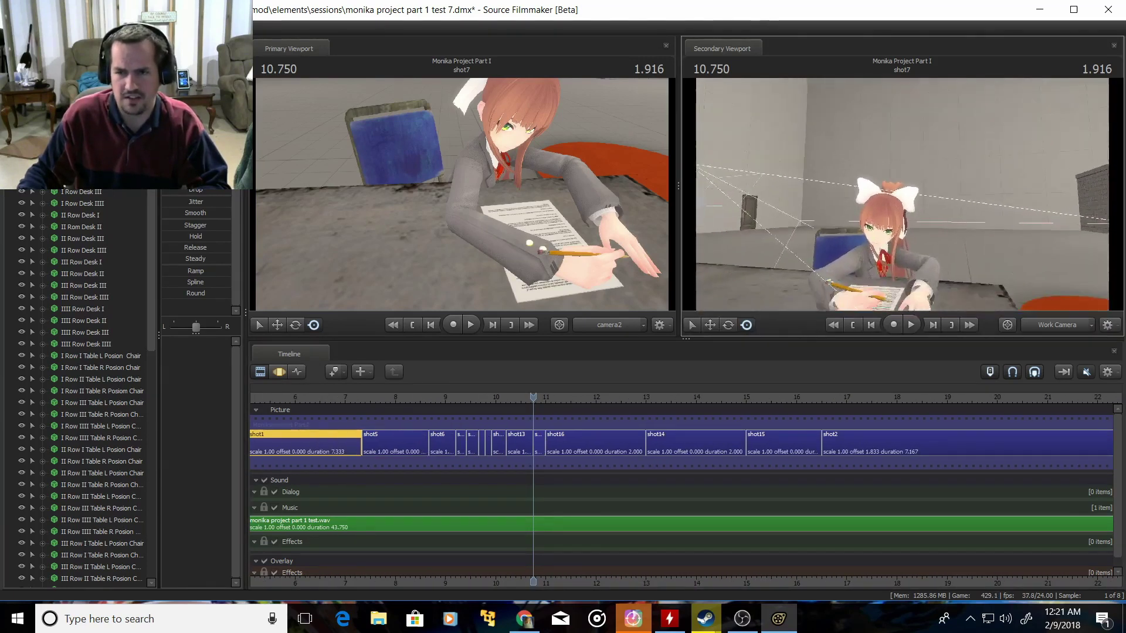
{"action": "left_click_drag", "start_coordinate": [904, 199], "coordinate": [904, 200]}
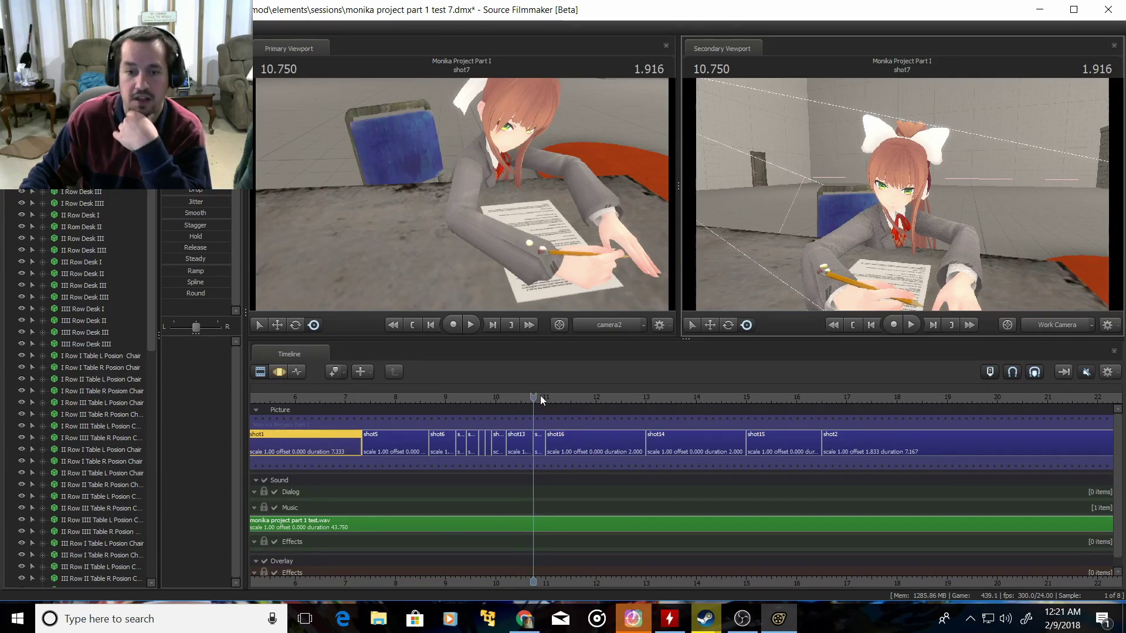
{"action": "scroll", "coordinate": [531, 399], "scroll_direction": "down", "scroll_amount": 5}
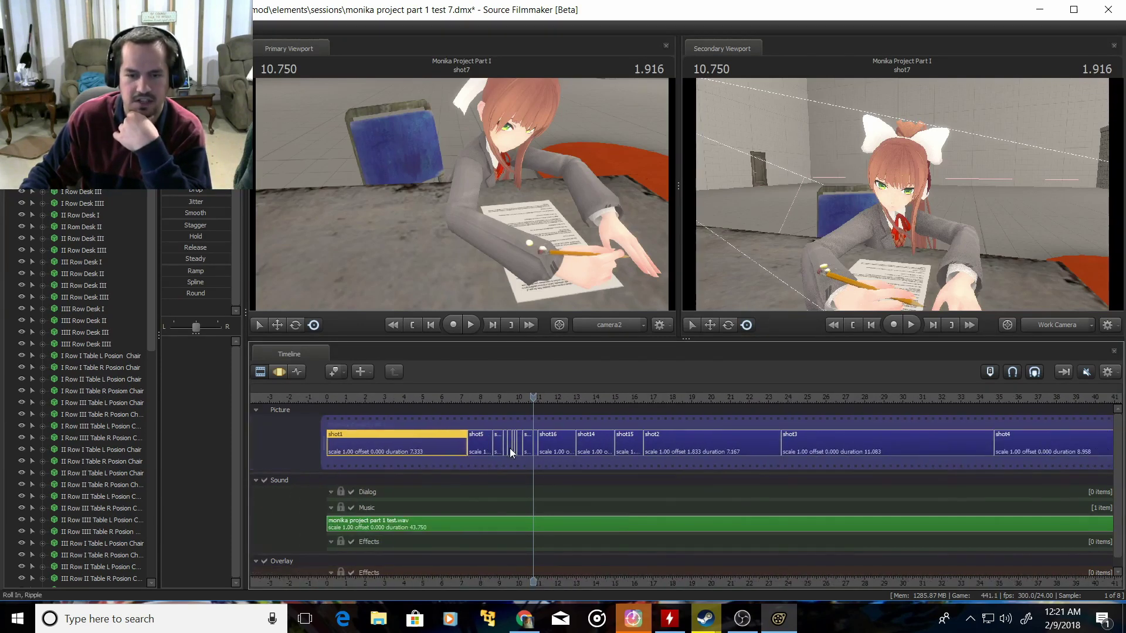
Step: Return to about 0.6 s in shot1 and play to about 6 s, watching the girl from a closer frontal work camera view
{"action": "scroll", "coordinate": [511, 445], "scroll_direction": "up", "scroll_amount": 1}
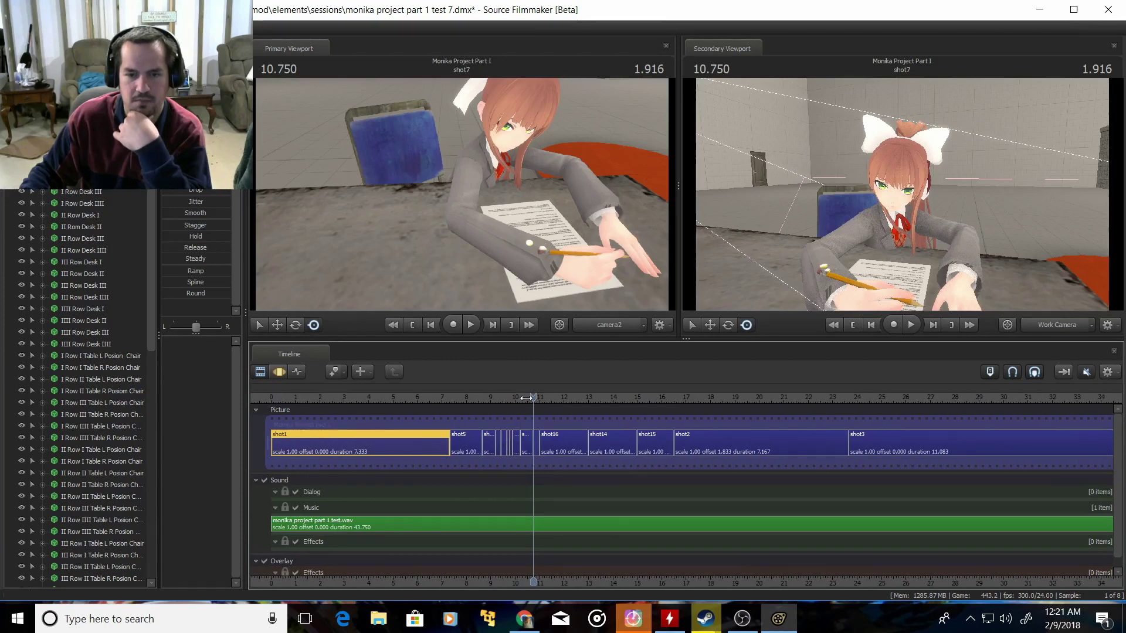
{"action": "left_click_drag", "start_coordinate": [526, 398], "coordinate": [285, 398]}
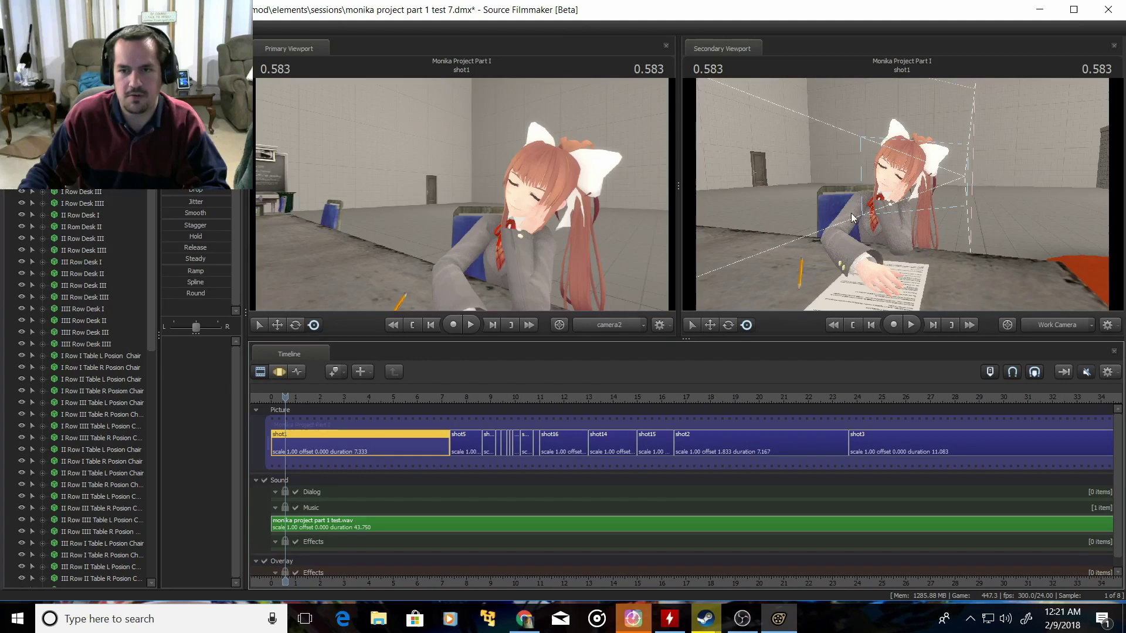
{"action": "left_click_drag", "start_coordinate": [794, 190], "coordinate": [885, 197]}
{"action": "key", "text": "w"}
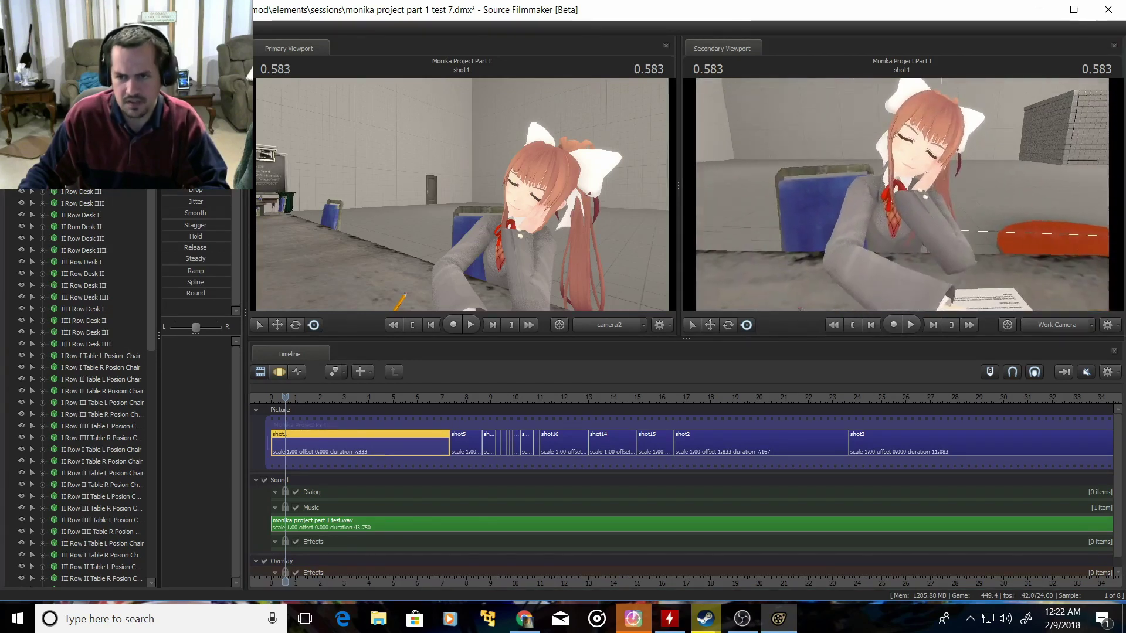
{"action": "key", "text": "space"}
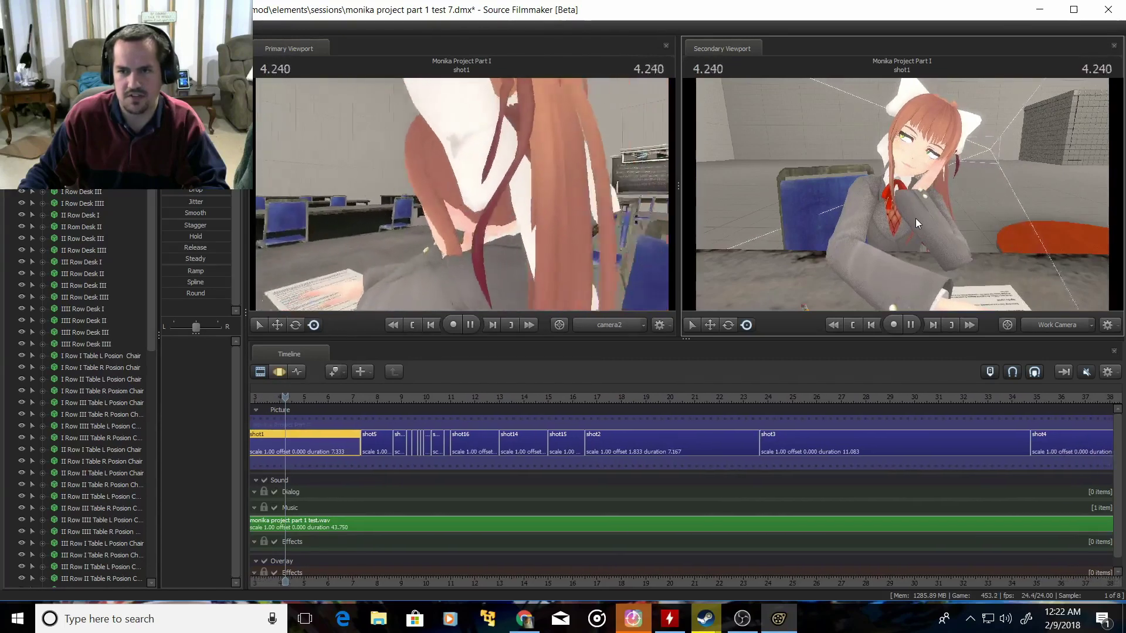
{"action": "key", "text": "space"}
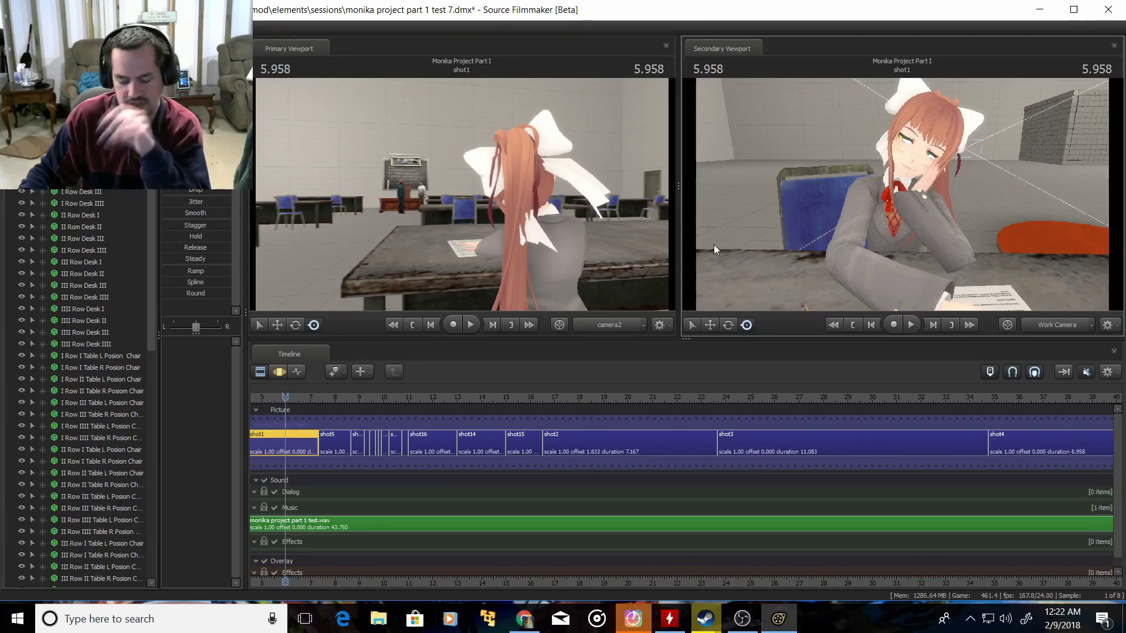
Step: Play from about 6 s in shot1 into shot13, and examine the writing pose from the front and the girl's side
{"action": "mouse_move", "coordinate": [901, 195]}
{"action": "left_mouse_down"}
{"action": "mouse_move", "coordinate": [932, 205]}
{"action": "mouse_move", "coordinate": [902, 194]}
{"action": "left_mouse_up"}
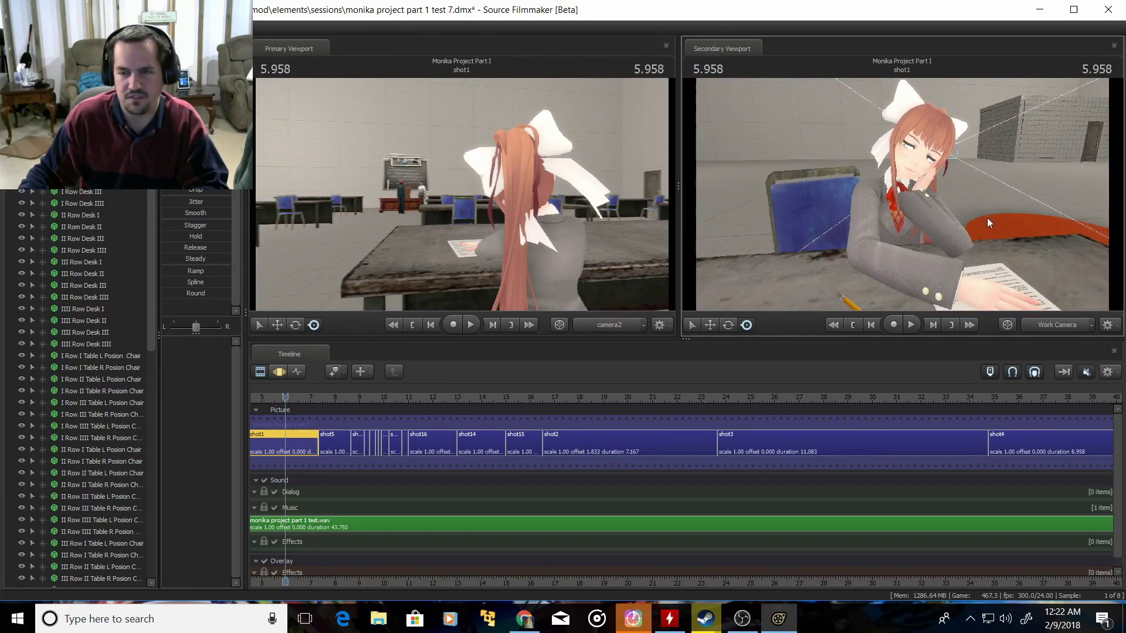
{"action": "mouse_move", "coordinate": [987, 217]}
{"action": "left_mouse_down"}
{"action": "mouse_move", "coordinate": [999, 191]}
{"action": "mouse_move", "coordinate": [987, 217]}
{"action": "left_mouse_up"}
{"action": "key", "text": "space"}
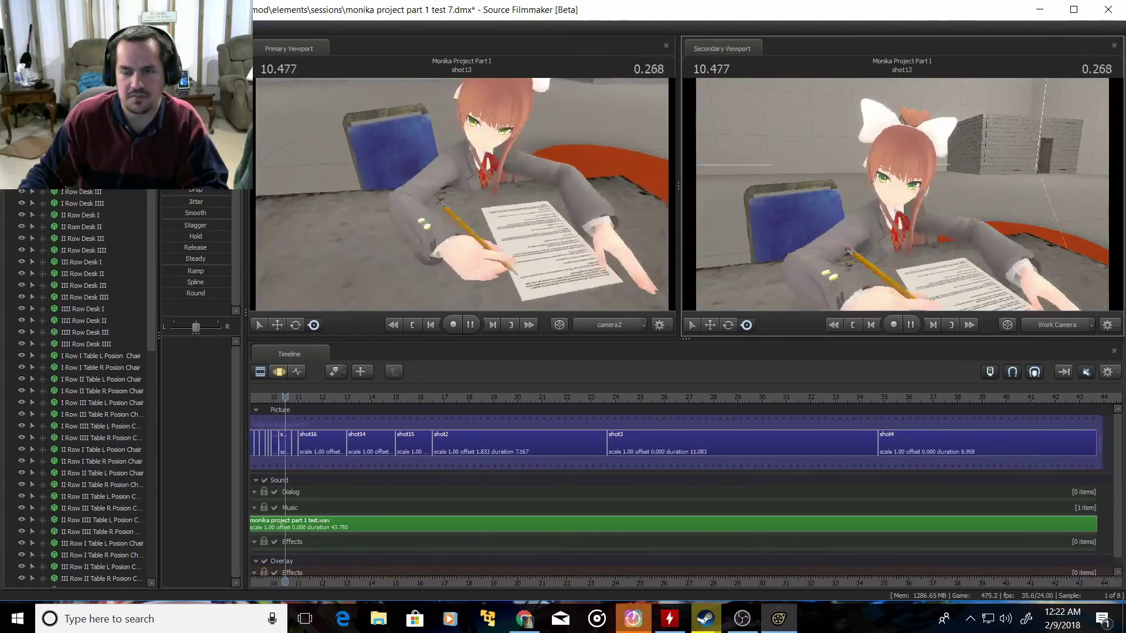
{"action": "key", "text": "space"}
{"action": "mouse_move", "coordinate": [901, 194]}
{"action": "left_mouse_down"}
{"action": "mouse_move", "coordinate": [809, 195]}
{"action": "mouse_move", "coordinate": [895, 204]}
{"action": "left_mouse_up"}
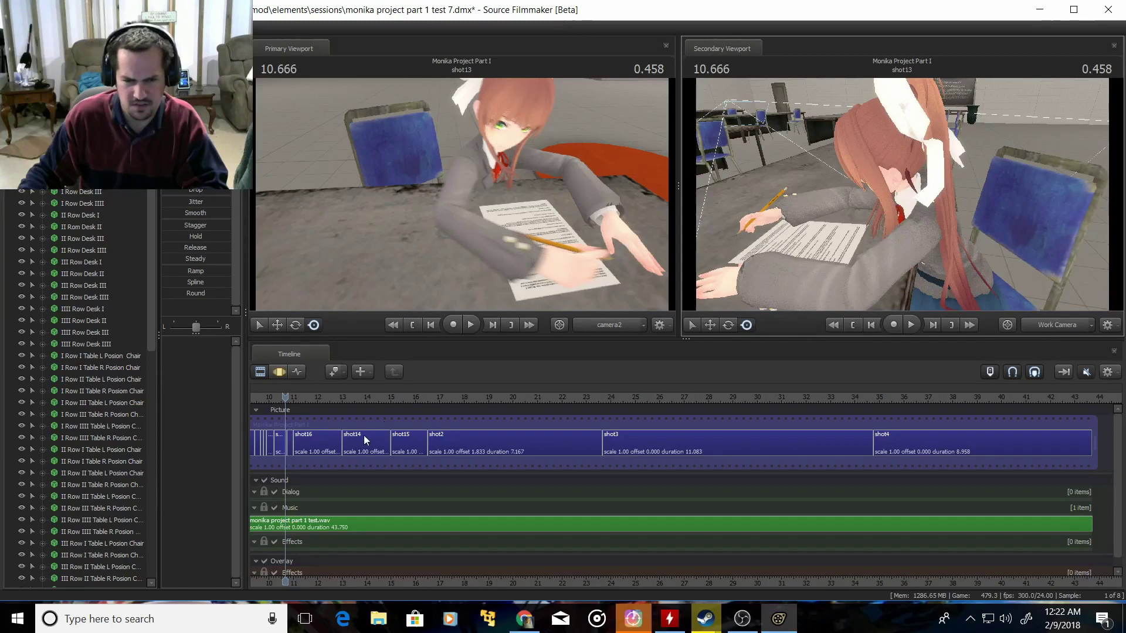
Step: Return to about 0.7 s in shot1 and play to the start of shot16, watching the girl from the side and behind
{"action": "middle_click_drag", "start_coordinate": [332, 422], "coordinate": [575, 422]}
{"action": "left_click_drag", "start_coordinate": [785, 202], "coordinate": [785, 202]}
{"action": "key", "text": "s"}
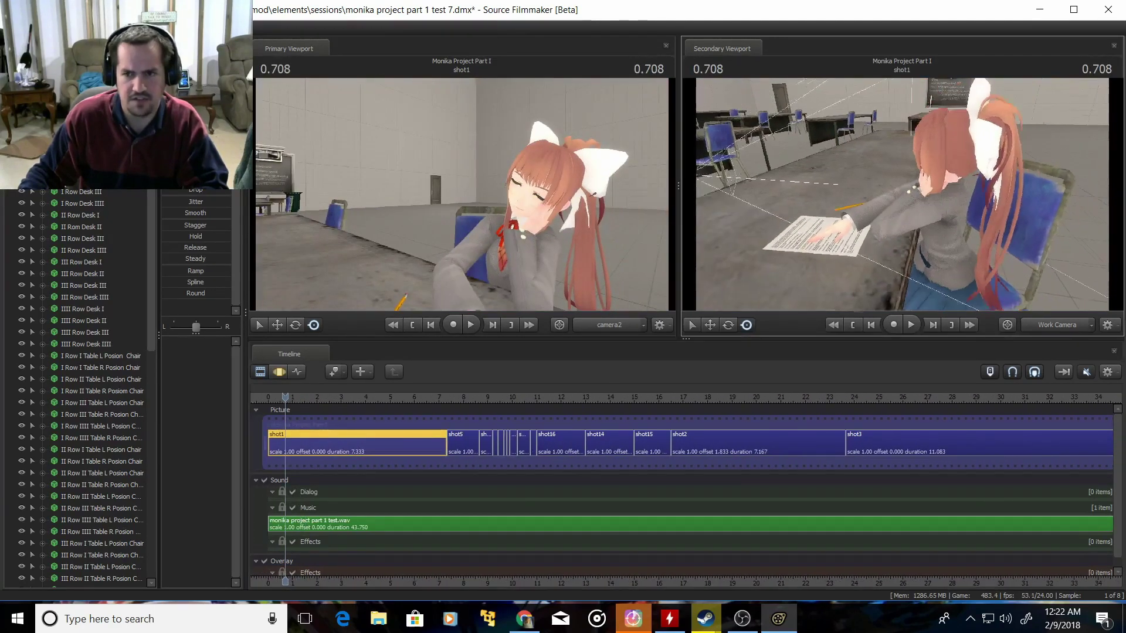
{"action": "key", "text": "space"}
{"action": "key", "text": "d"}
{"action": "left_click_drag", "start_coordinate": [1048, 245], "coordinate": [894, 267]}
{"action": "left_click_drag", "start_coordinate": [961, 247], "coordinate": [898, 209]}
{"action": "key", "text": "space"}
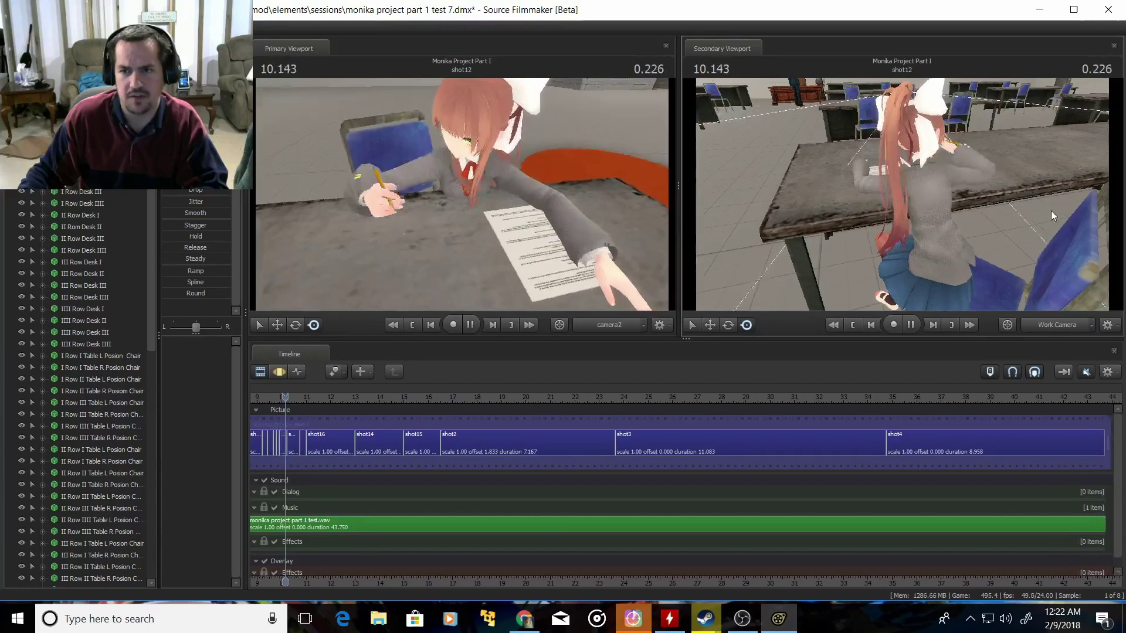
{"action": "key", "text": "space"}
{"action": "left_click_drag", "start_coordinate": [1051, 210], "coordinate": [696, 262]}
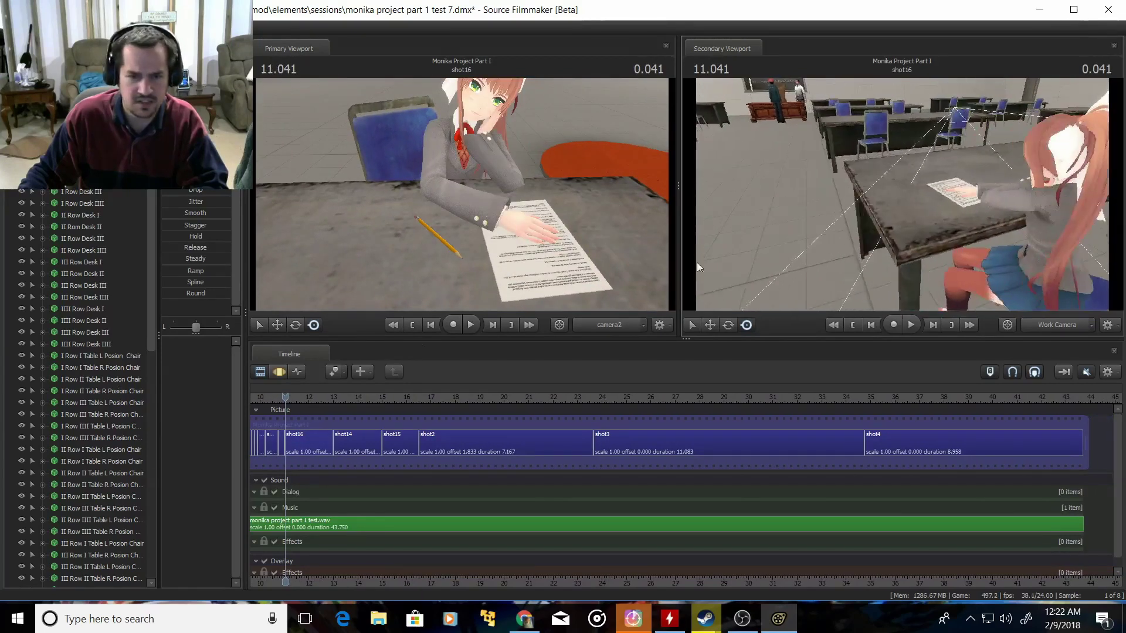
Step: Place the playhead at 10.125 s in shot12 and examine the raised-hand pose from the front across the desk
{"action": "left_click_drag", "start_coordinate": [286, 399], "coordinate": [264, 403]}
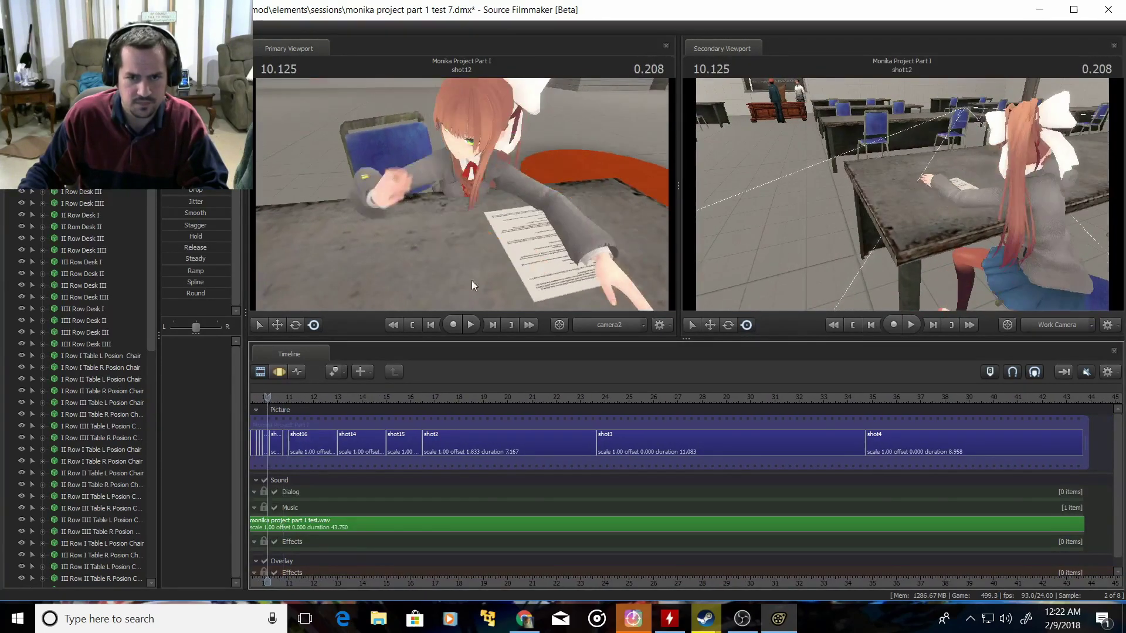
{"action": "left_click_drag", "start_coordinate": [789, 221], "coordinate": [1008, 199]}
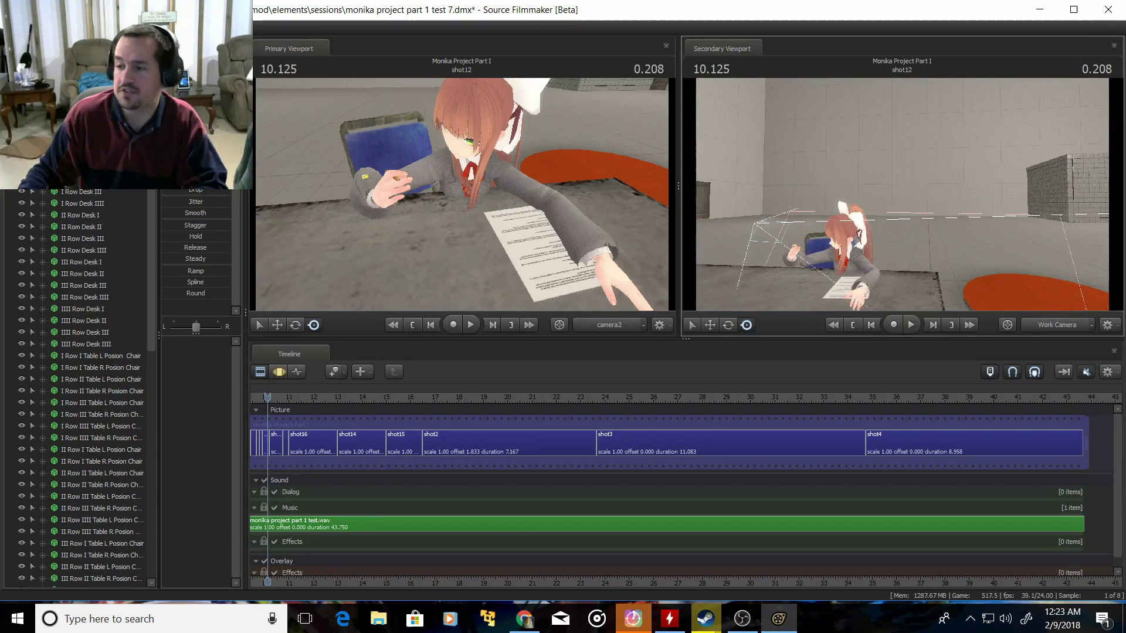
{"action": "mouse_move", "coordinate": [901, 194]}
{"action": "left_mouse_down"}
{"action": "mouse_move", "coordinate": [941, 258]}
{"action": "mouse_move", "coordinate": [923, 197]}
{"action": "mouse_move", "coordinate": [950, 193]}
{"action": "mouse_move", "coordinate": [905, 196]}
{"action": "left_mouse_up"}
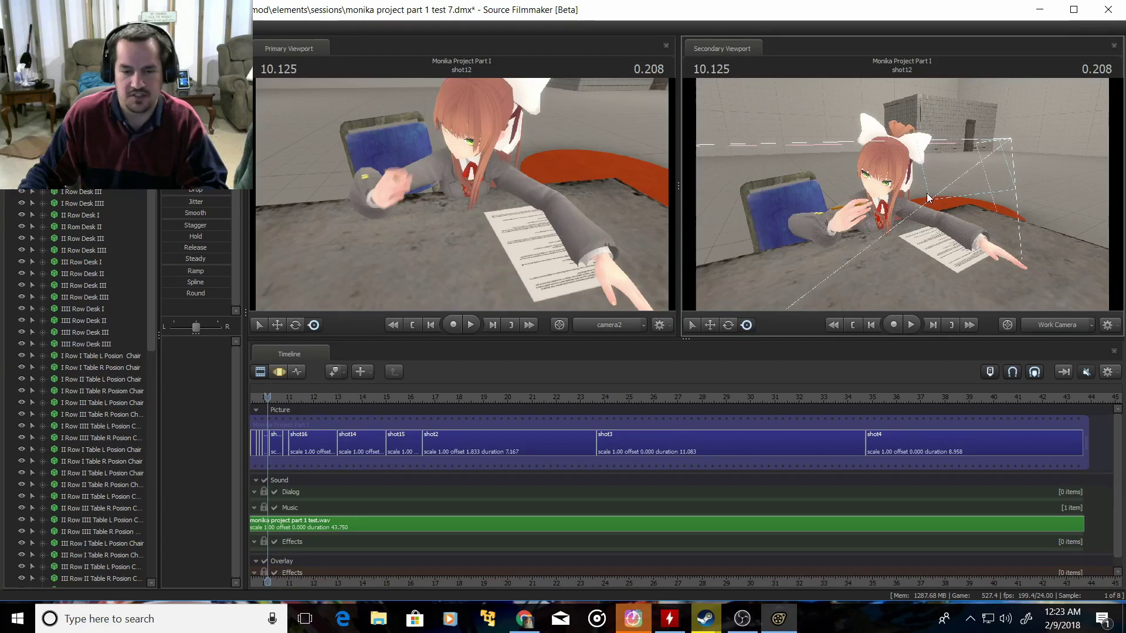
{"action": "left_click_drag", "start_coordinate": [955, 183], "coordinate": [955, 183]}
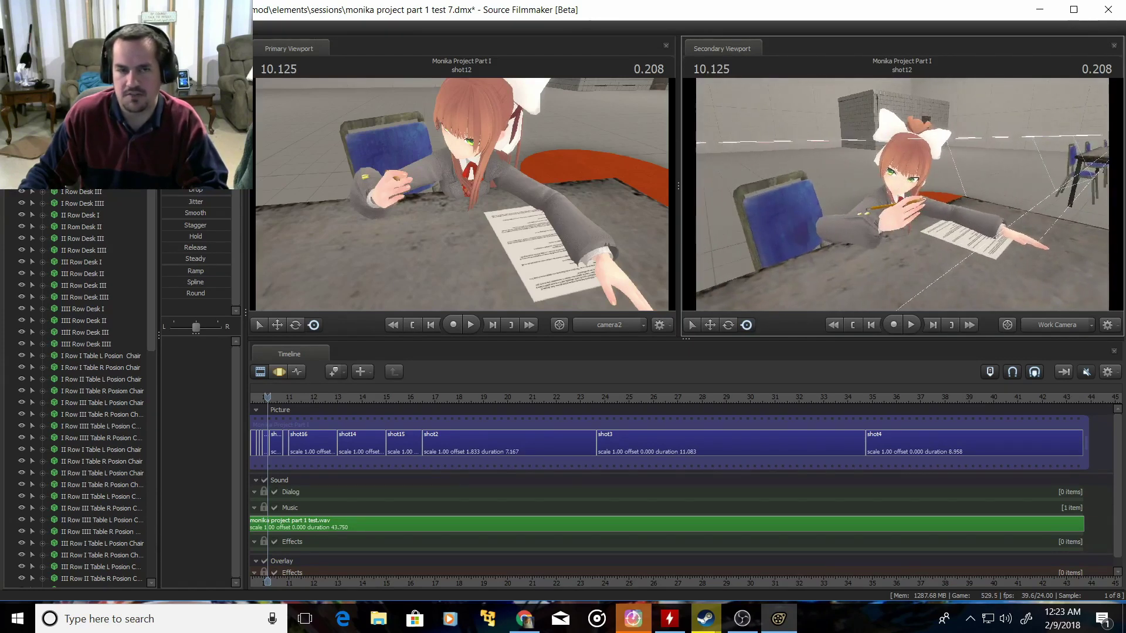